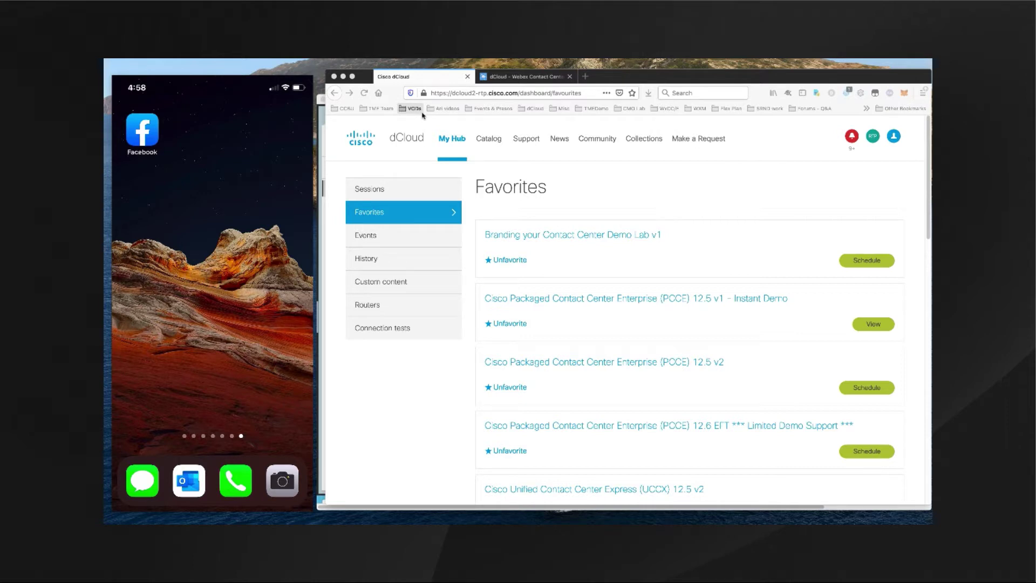
- Bring the dCloud Instant-on workstation showing the Contact Center Desktop to the front
{"action": "key", "text": "super+Tab"}
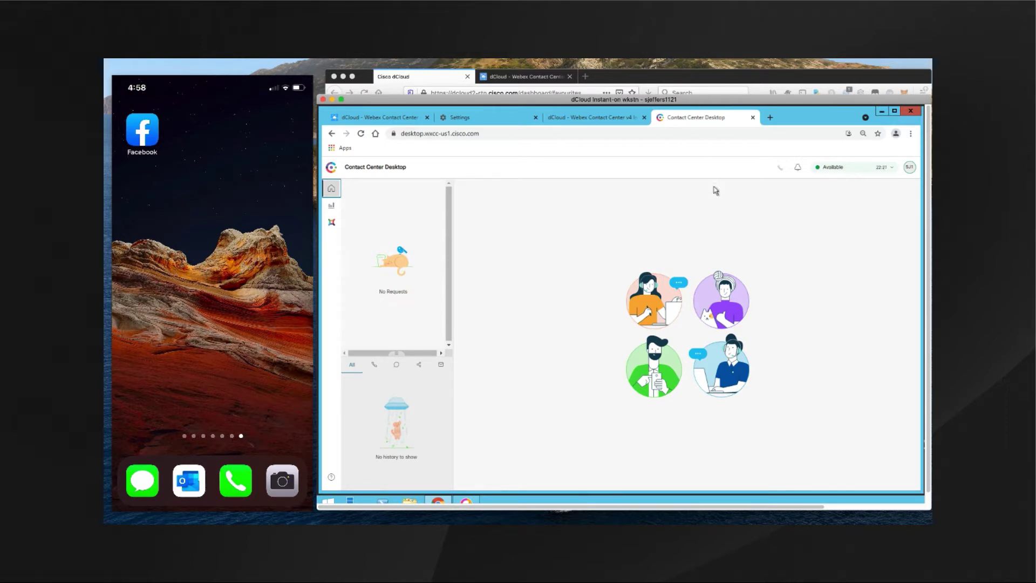
- View Agent Performance Statistics and Customer Experience Analytics, then return Home and to dCloud Favorites
{"action": "left_click", "coordinate": [332, 208]}
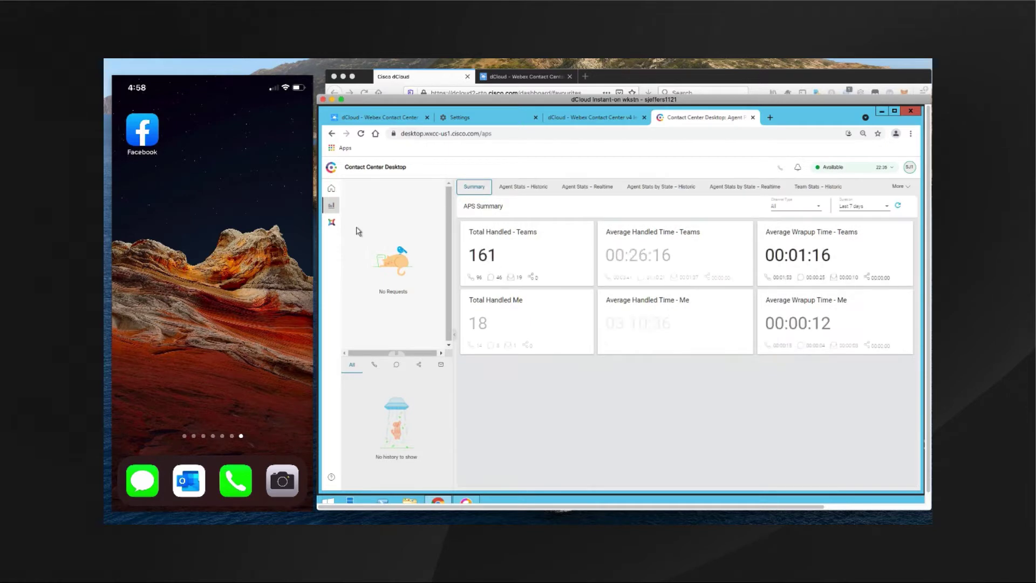
{"action": "left_click", "coordinate": [332, 223]}
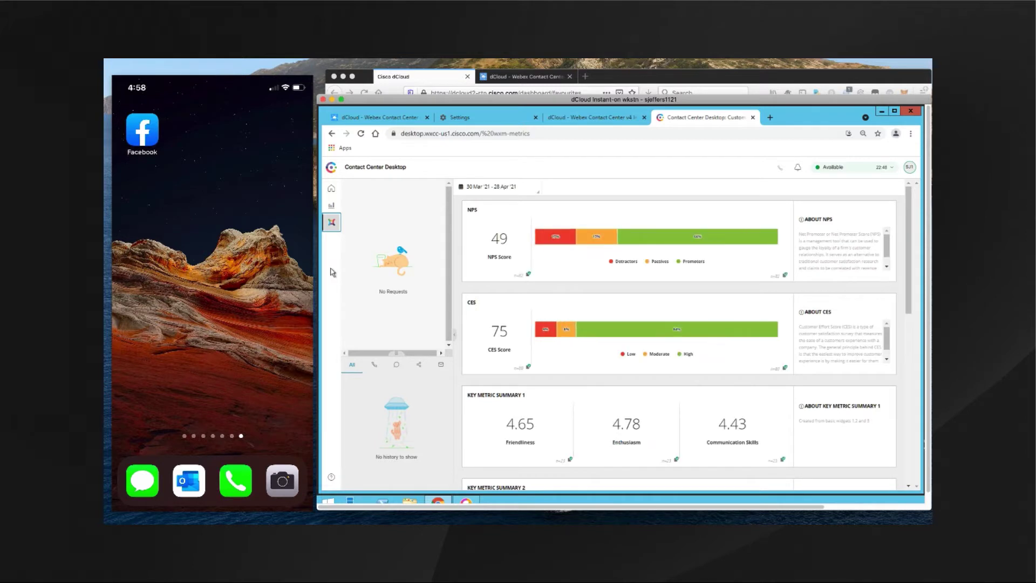
{"action": "left_click", "coordinate": [332, 190]}
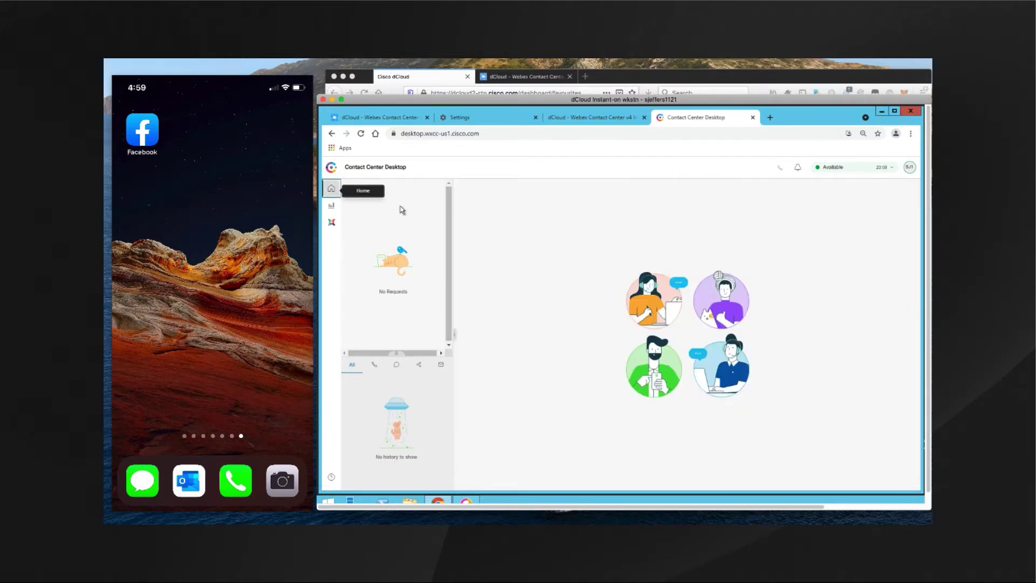
{"action": "left_click", "coordinate": [605, 77]}
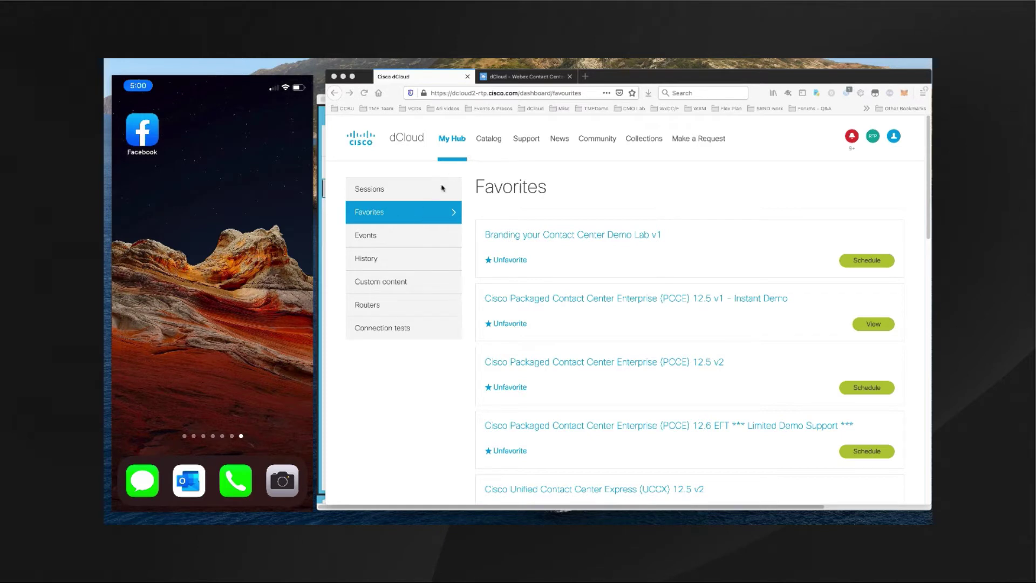
- Scroll the Favorites list and switch to the dCloud - Webex Contact Center toolbox tab
{"action": "scroll", "coordinate": [592, 233], "scroll_direction": "down", "scroll_amount": 5}
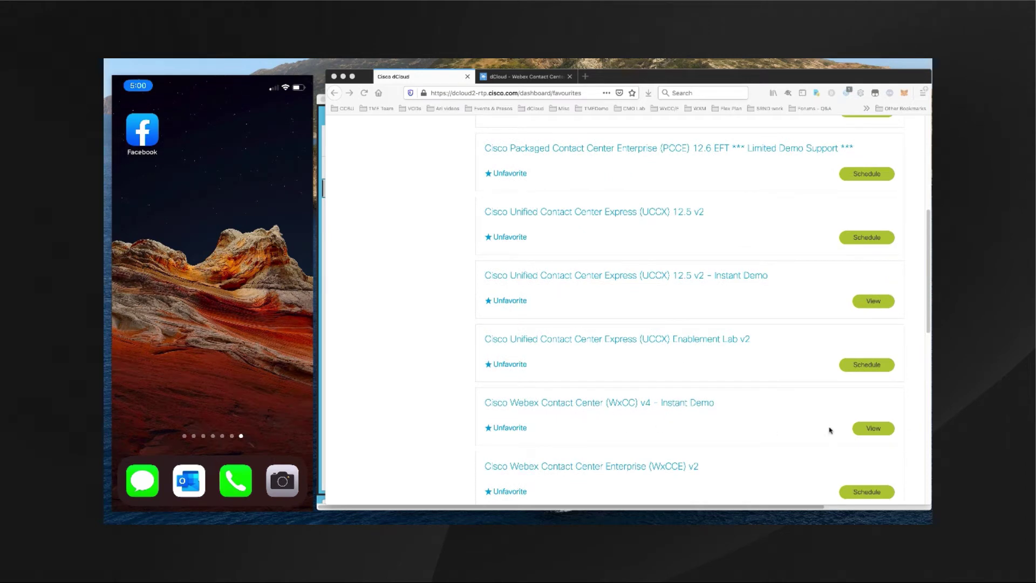
{"action": "left_click", "coordinate": [585, 196]}
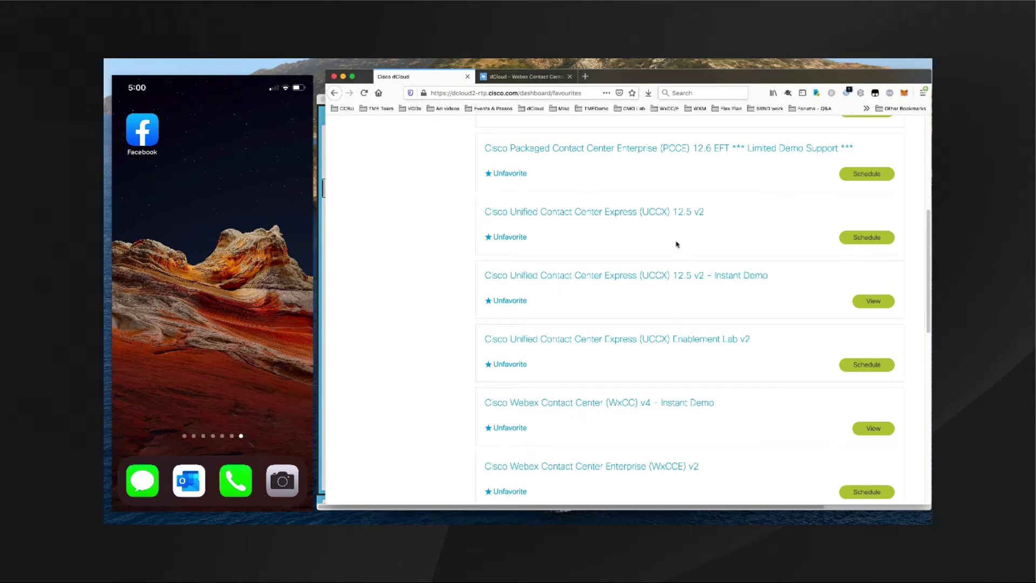
{"action": "left_click", "coordinate": [538, 79]}
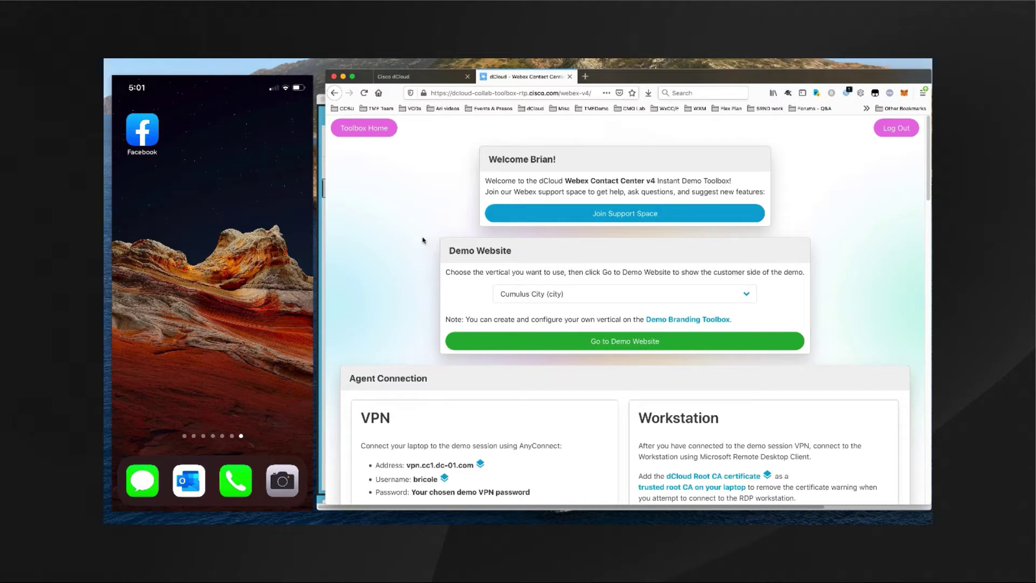
- Set the Demo Website vertical to Cumulus Finance (finance) and scroll down the Toolbox page
{"action": "left_click", "coordinate": [747, 295]}
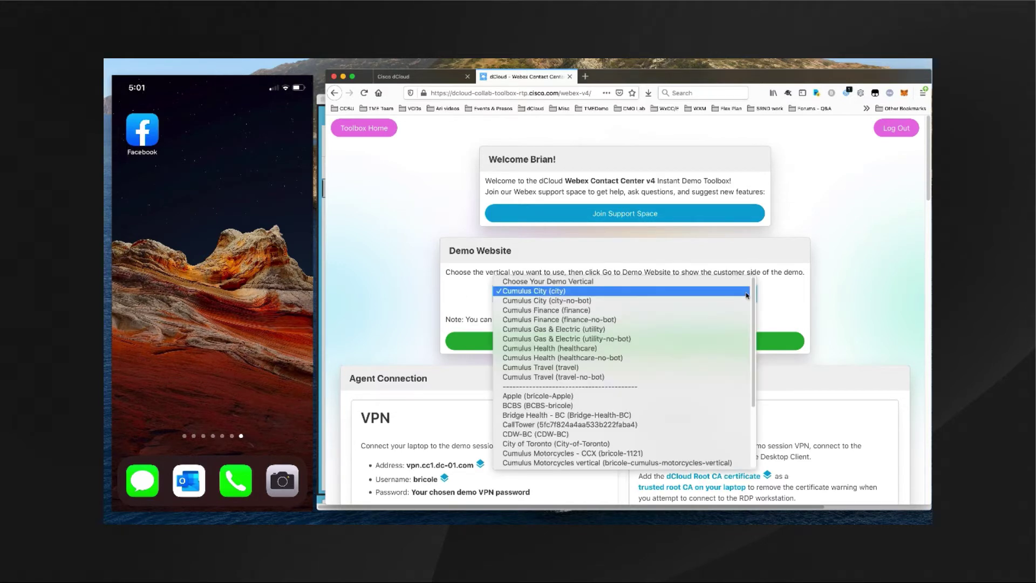
{"action": "left_click", "coordinate": [574, 311]}
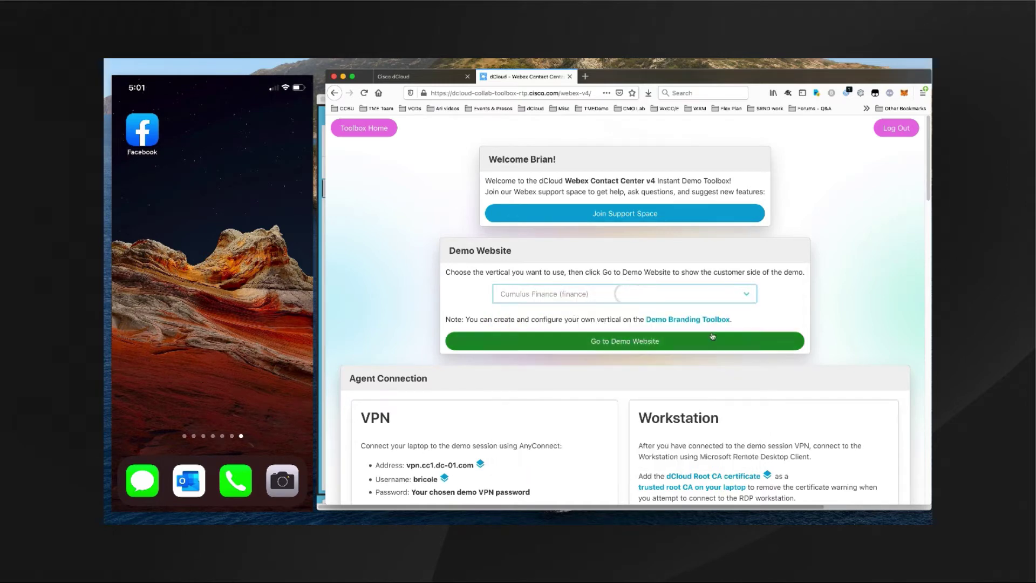
{"action": "left_click_drag", "start_coordinate": [926, 197], "coordinate": [899, 400]}
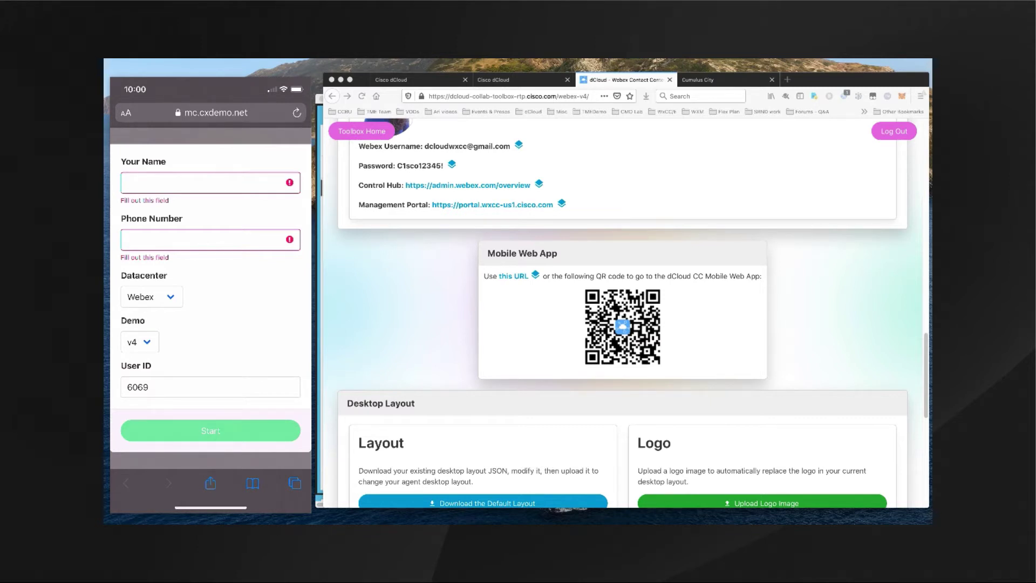
- Enter the customer's name and phone number in the Cumulus mobile app form
{"action": "left_click", "coordinate": [205, 183]}
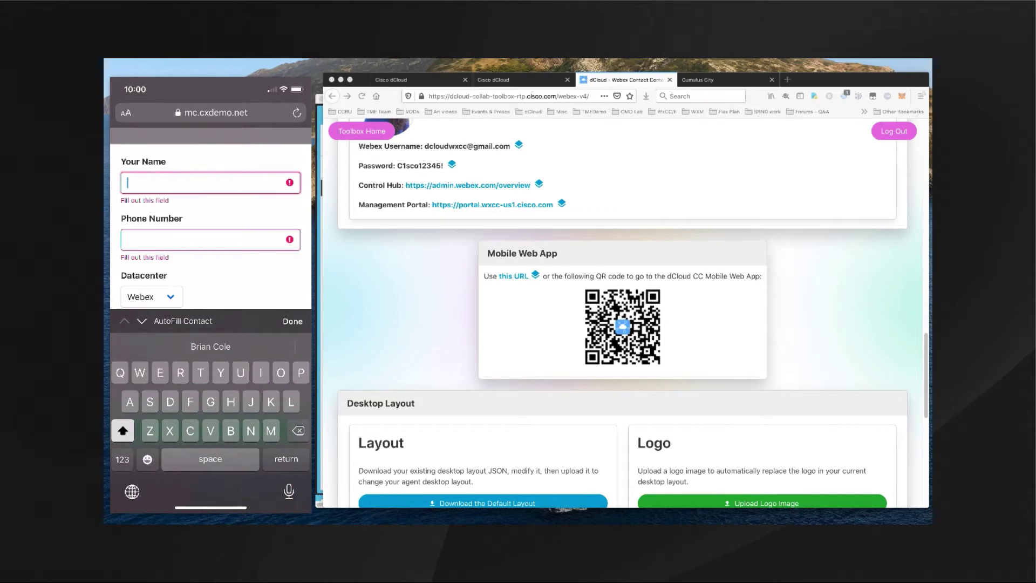
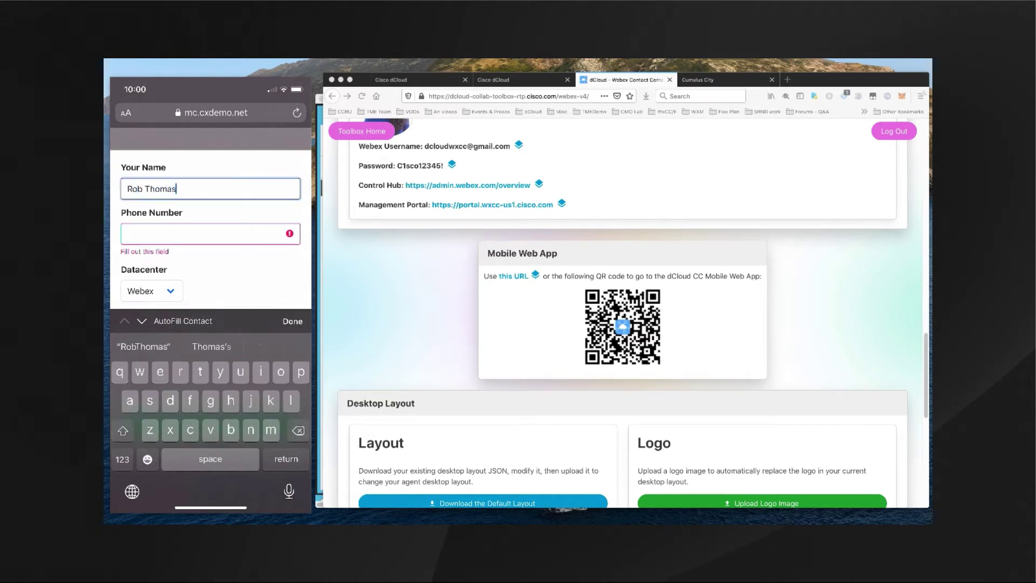
{"action": "left_click", "coordinate": [205, 234]}
{"action": "left_click", "coordinate": [123, 459]}
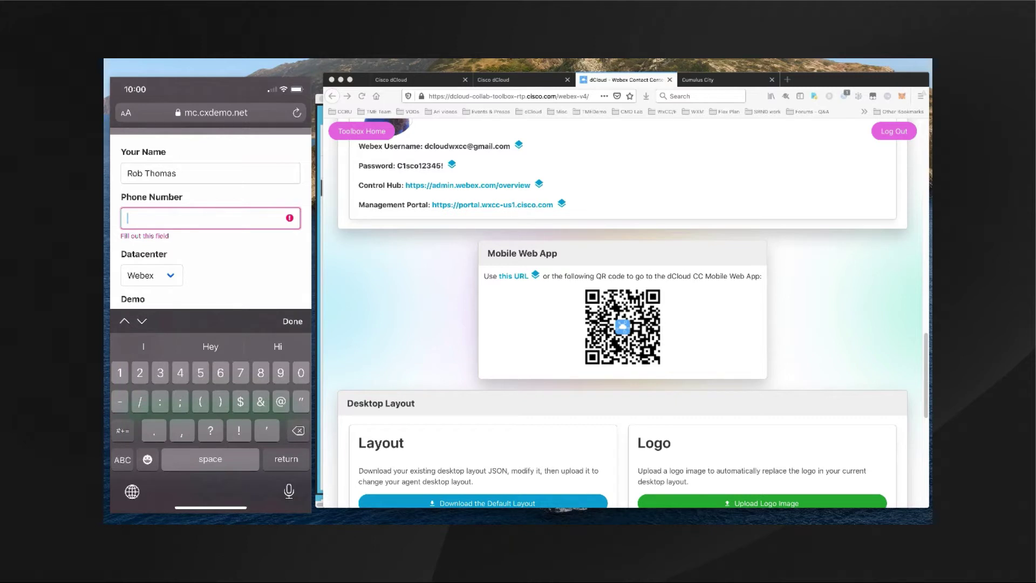
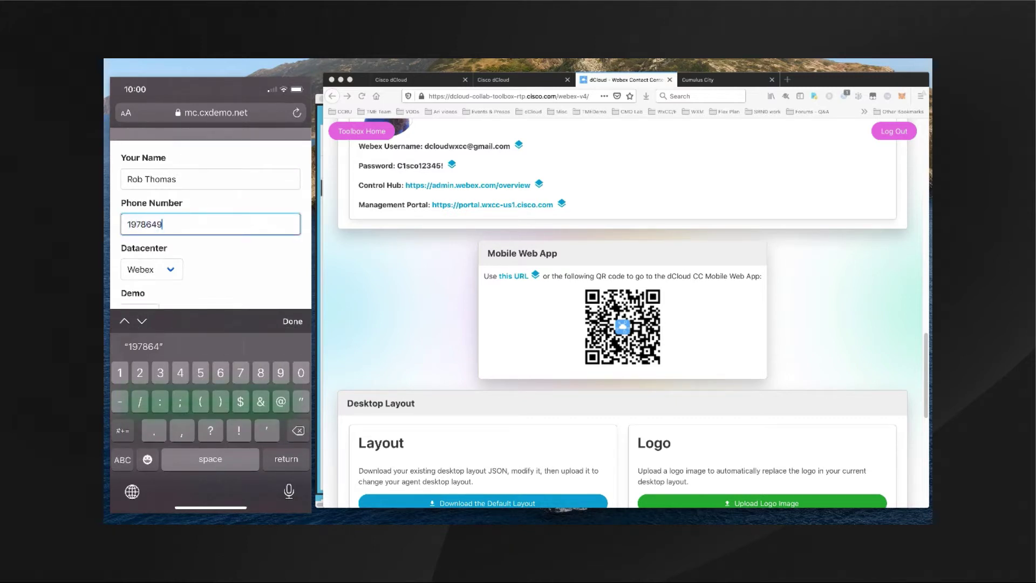
{"action": "left_click", "coordinate": [293, 321]}
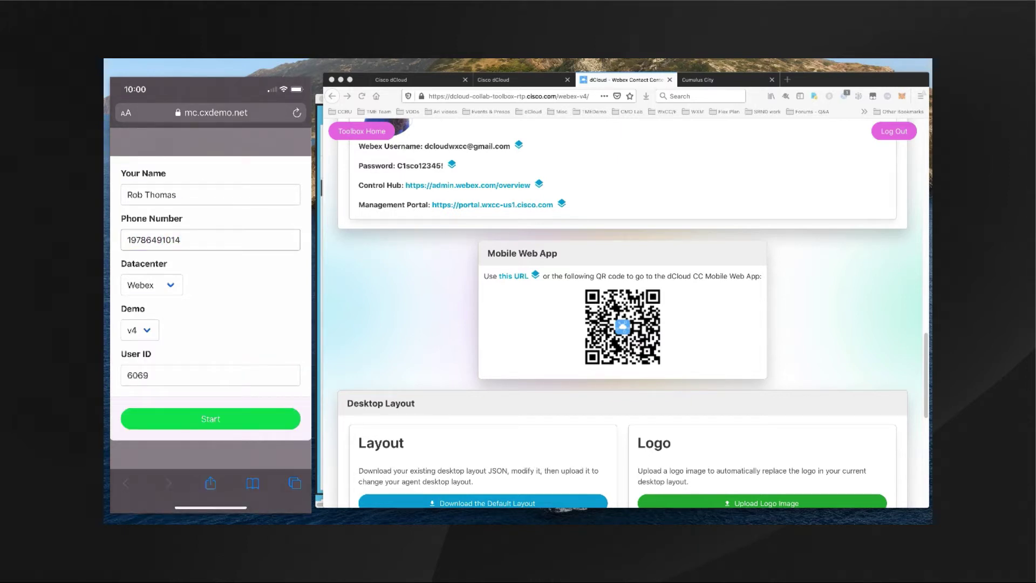
- Replace the User ID with a new value and start the Cumulus Finance app
{"action": "left_click", "coordinate": [210, 375]}
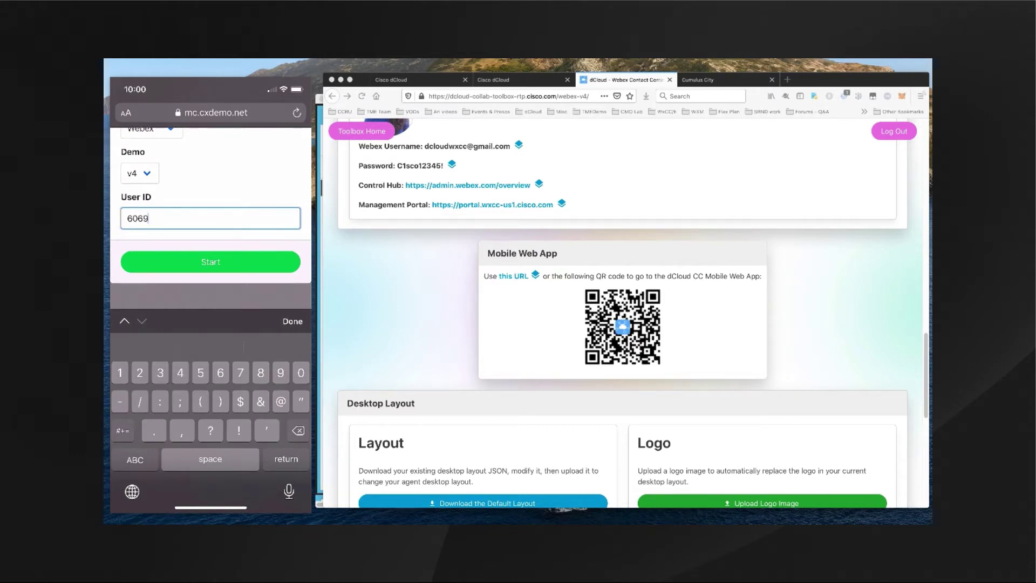
{"action": "key", "text": "BackSpace"}
{"action": "key", "text": "BackSpace"}
{"action": "key", "text": "BackSpace"}
{"action": "key", "text": "BackSpace"}
{"action": "type", "text": "1"}
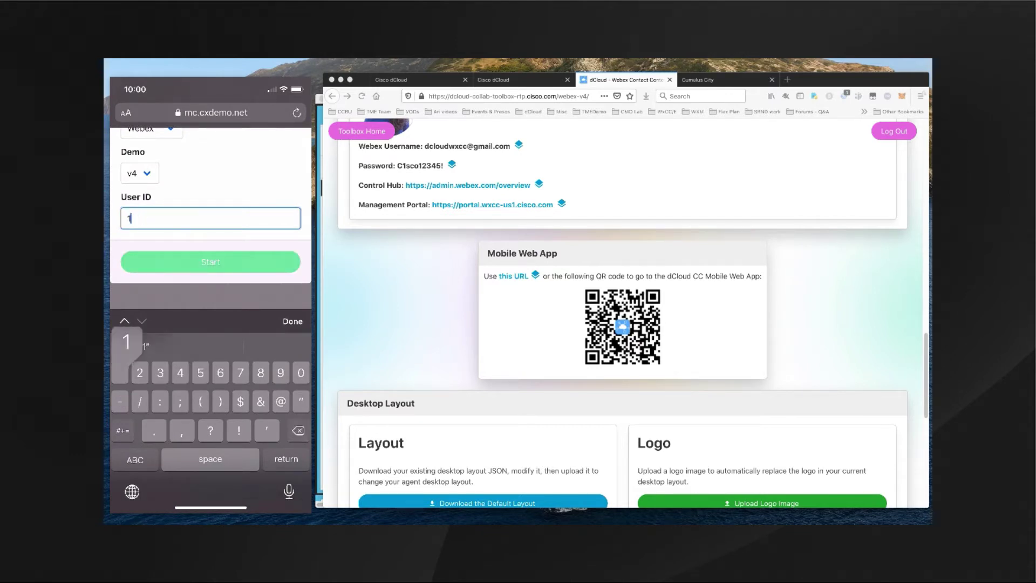
{"action": "type", "text": "121"}
{"action": "left_click", "coordinate": [293, 321]}
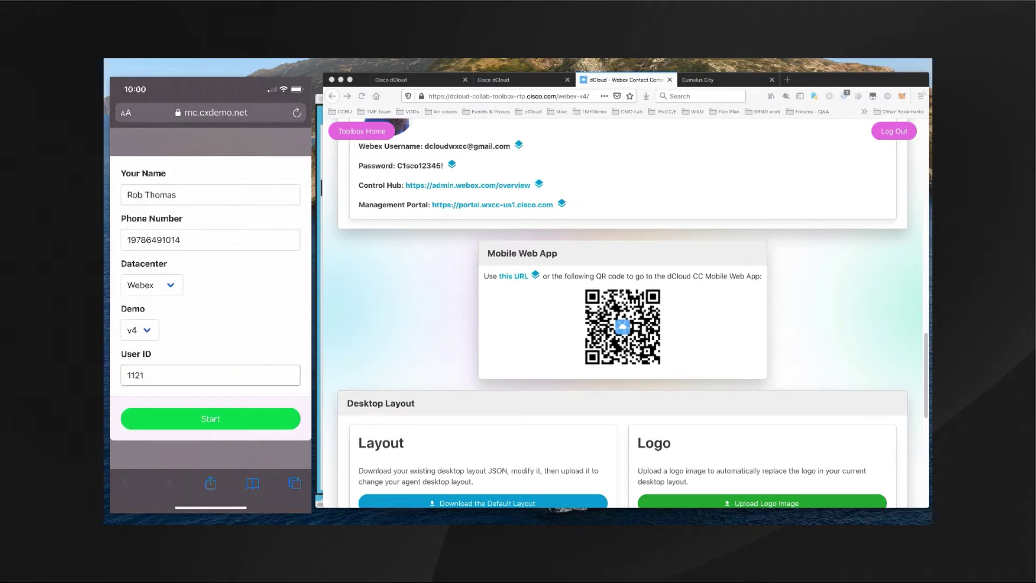
{"action": "left_click", "coordinate": [210, 418]}
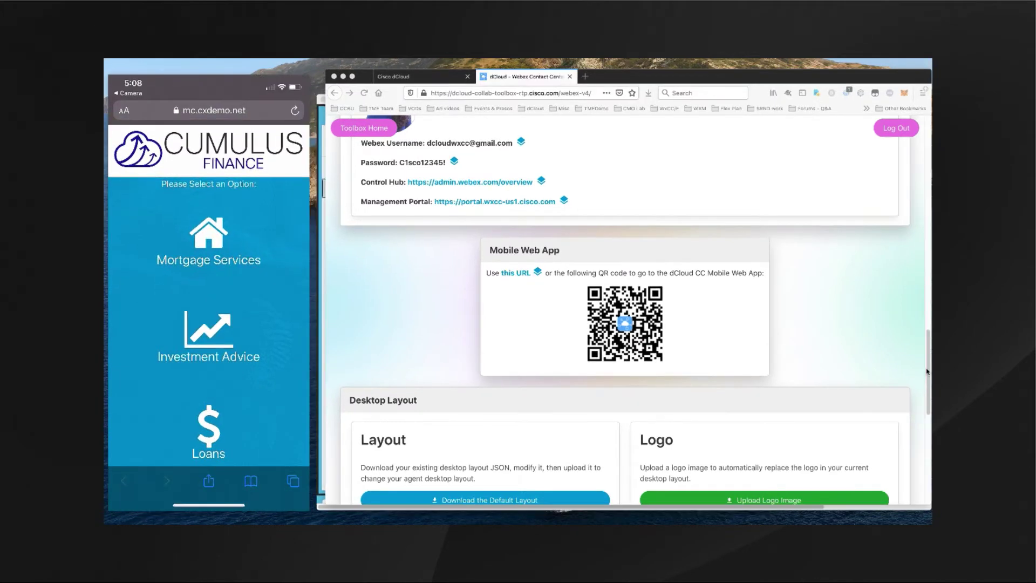
- Switch the Toolbox demo vertical back to Cumulus City (city)
{"action": "scroll", "coordinate": [927, 372], "scroll_direction": "up", "scroll_amount": 15}
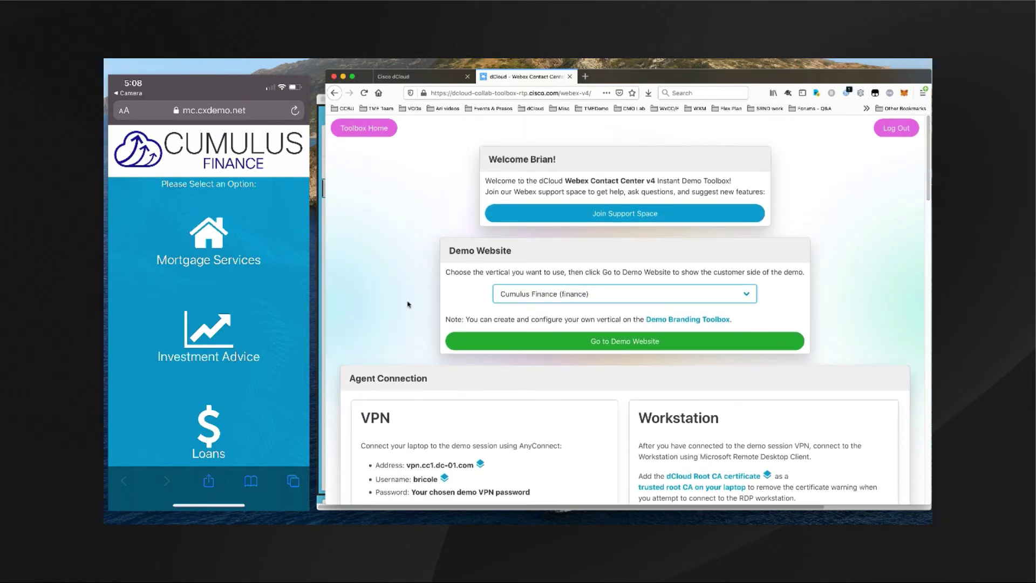
{"action": "left_click", "coordinate": [747, 297]}
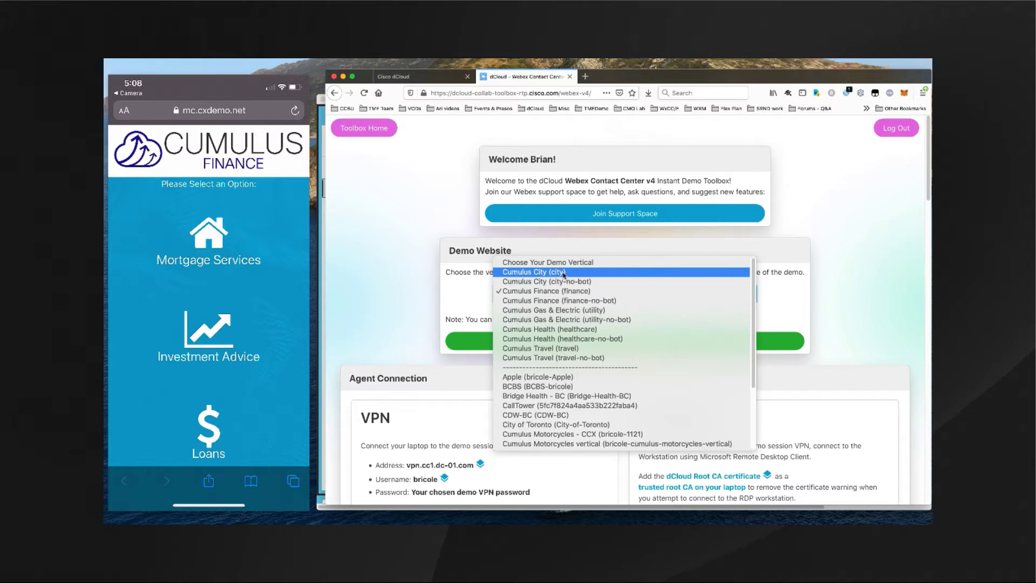
{"action": "left_click", "coordinate": [563, 273]}
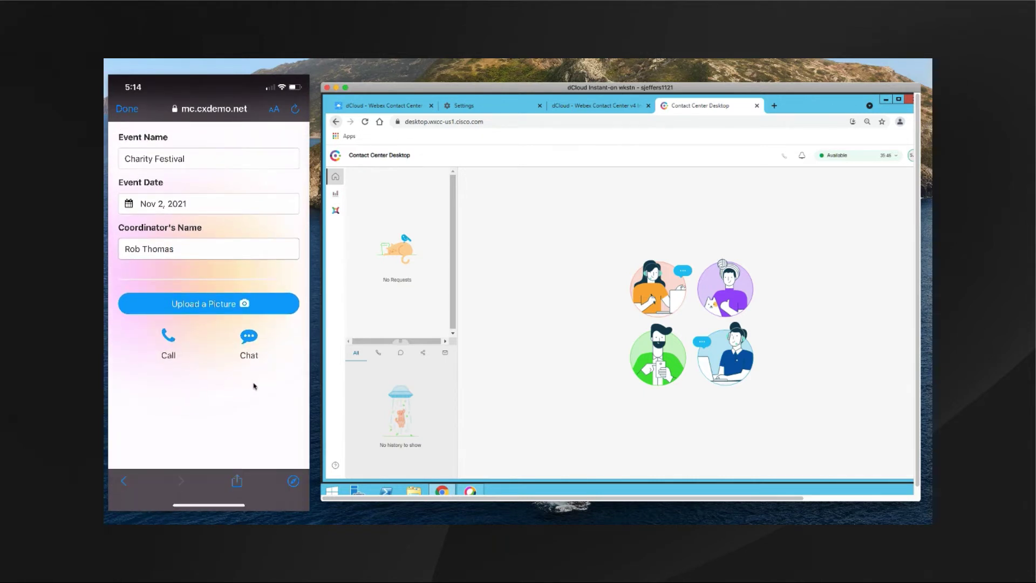
- Start a chat from the Cumulus event form on the phone
{"action": "left_click", "coordinate": [187, 385]}
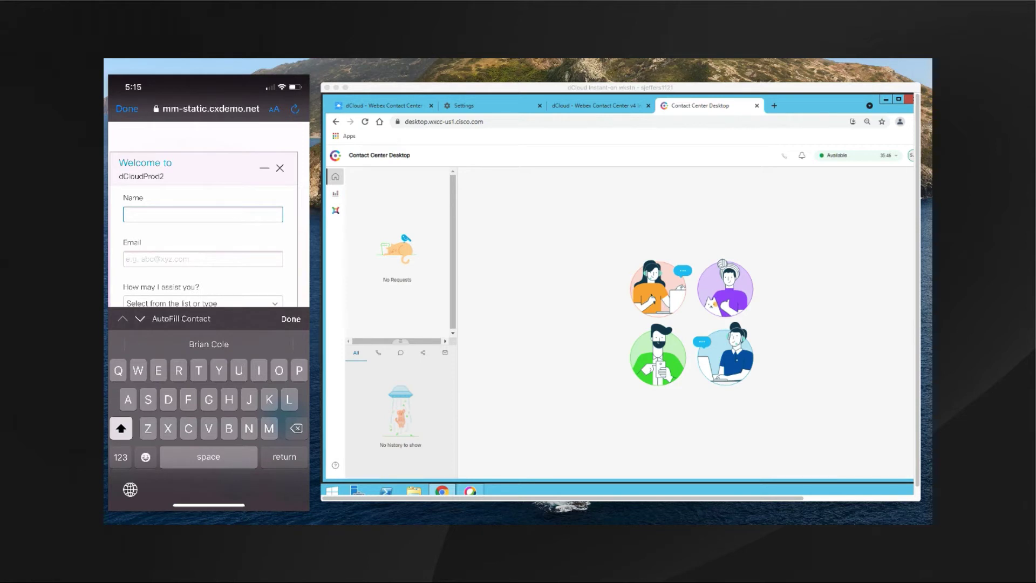
- Enter the customer's name and e-mail address on the chat form, then open the help choices
{"action": "left_click", "coordinate": [203, 259]}
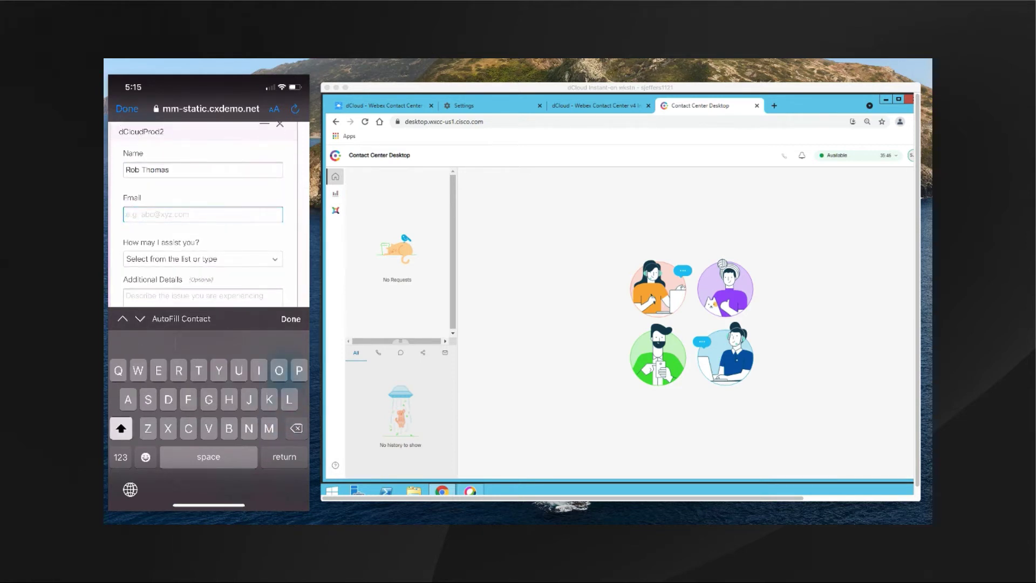
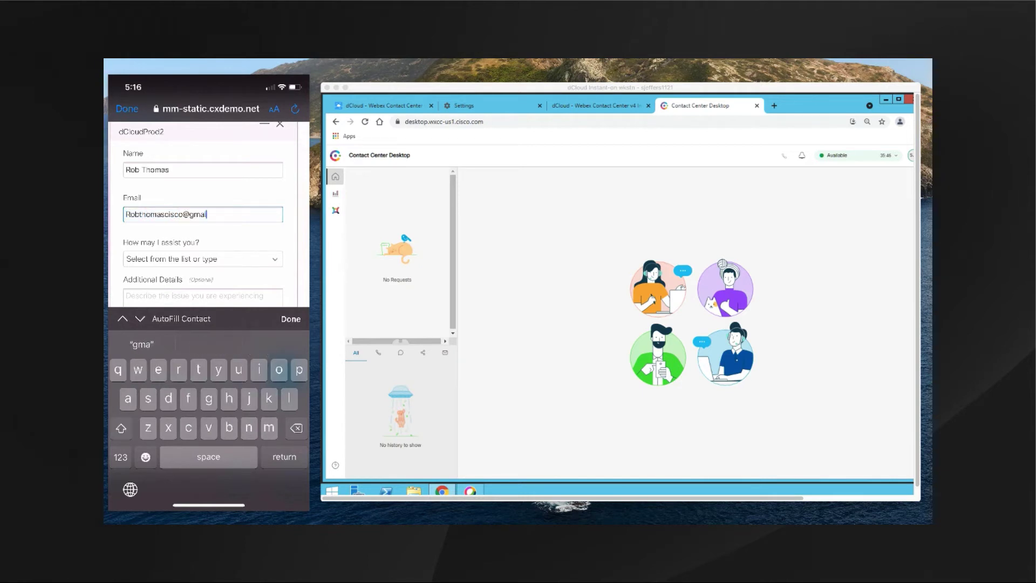
{"action": "left_click", "coordinate": [290, 319]}
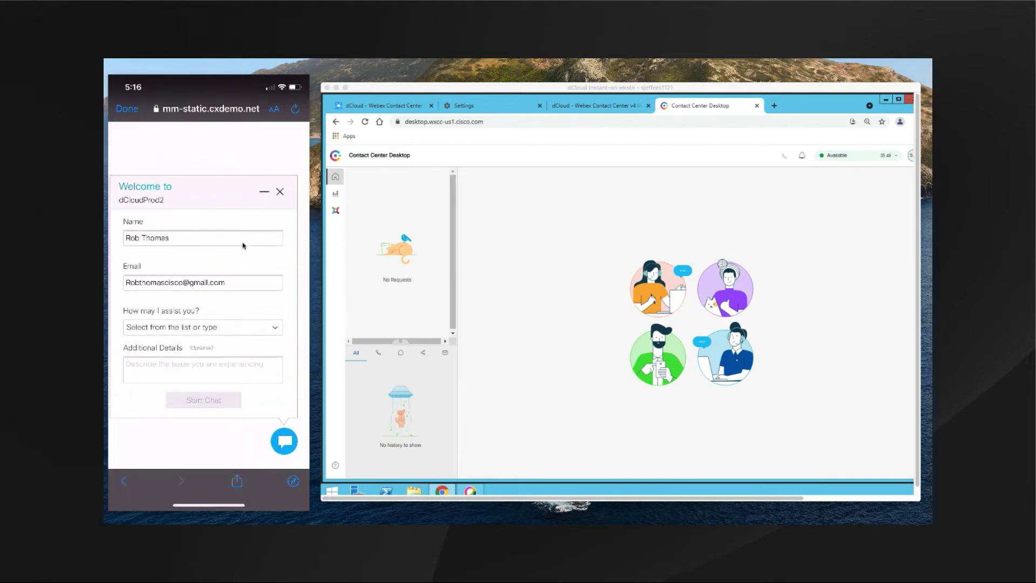
{"action": "left_click", "coordinate": [275, 327]}
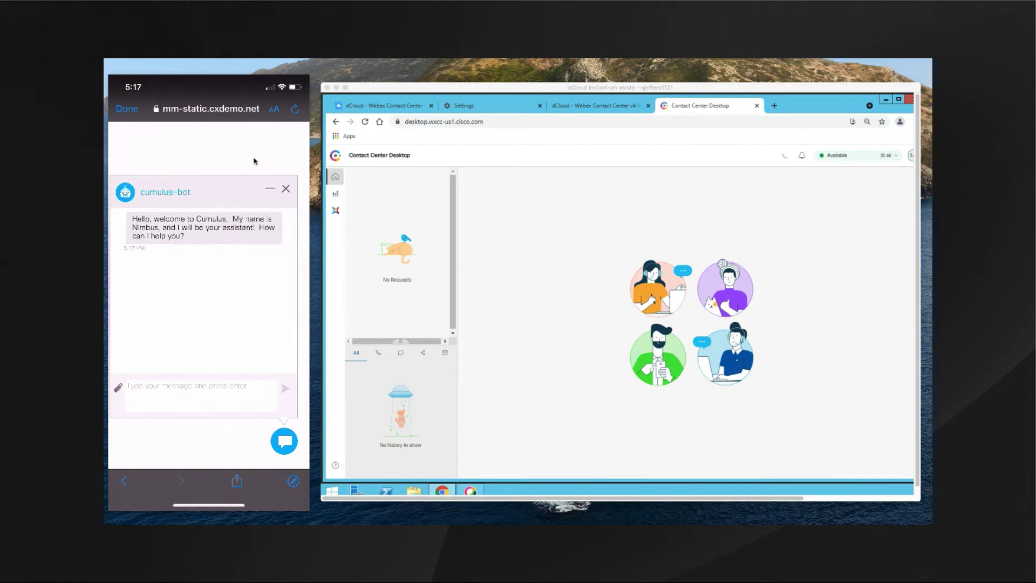
- Send the bot 'Planning an event. Need assistance.' and reply 'Charity'
{"action": "type", "text": "Pla"}
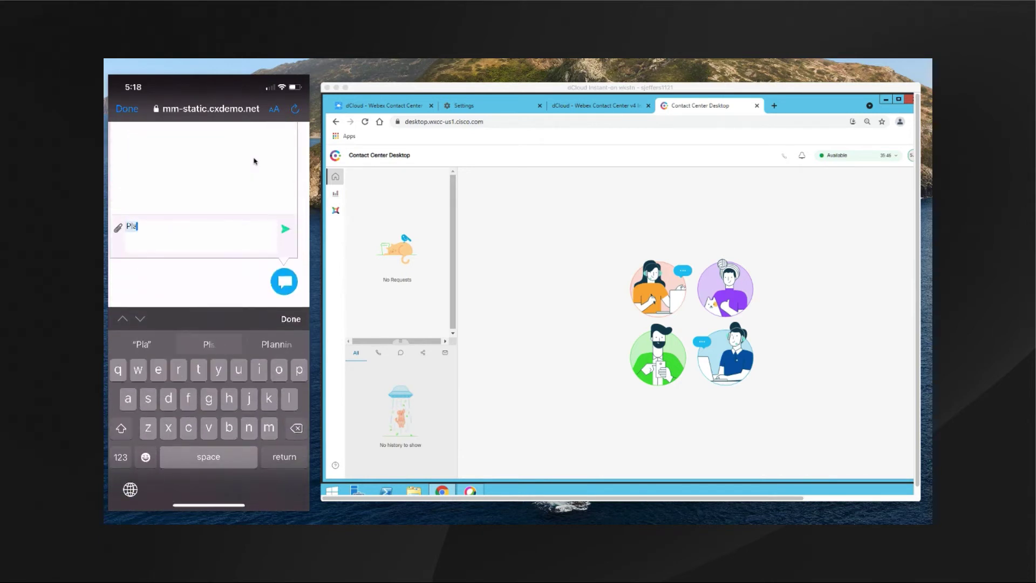
{"action": "type", "text": "nning an event.  Need assistand"}
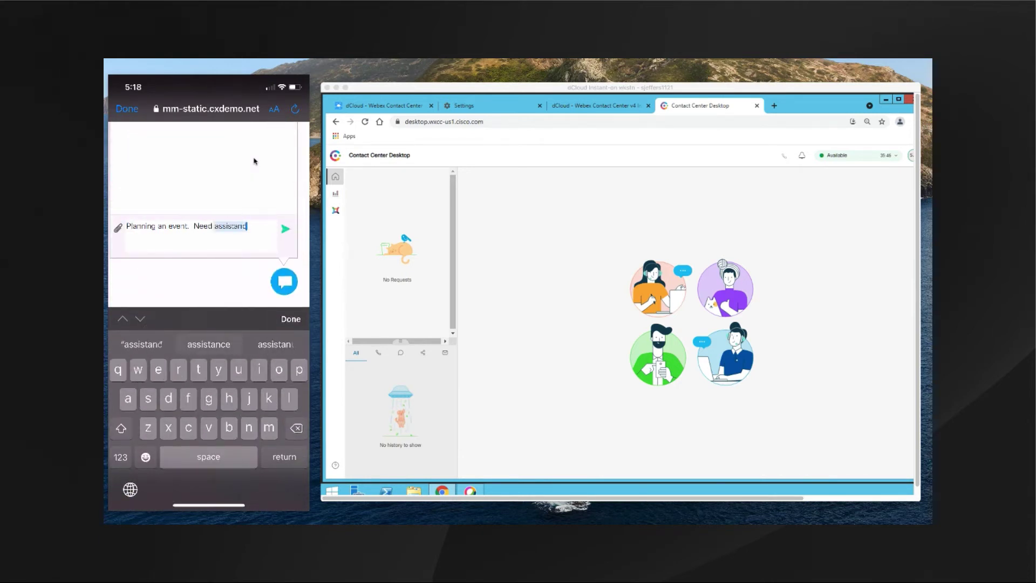
{"action": "left_click", "coordinate": [208, 345]}
{"action": "key", "text": "Return"}
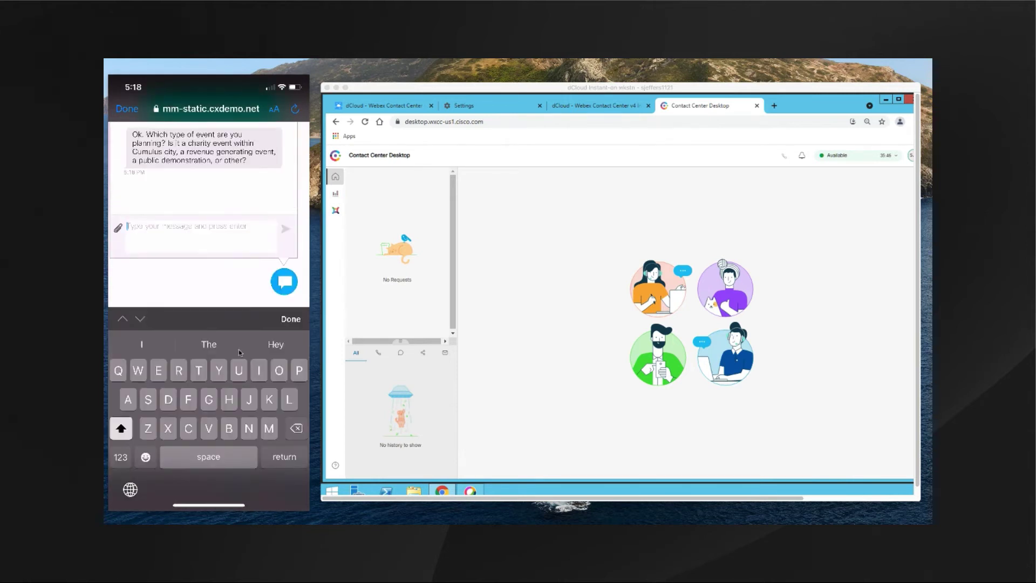
{"action": "type", "text": "Charity"}
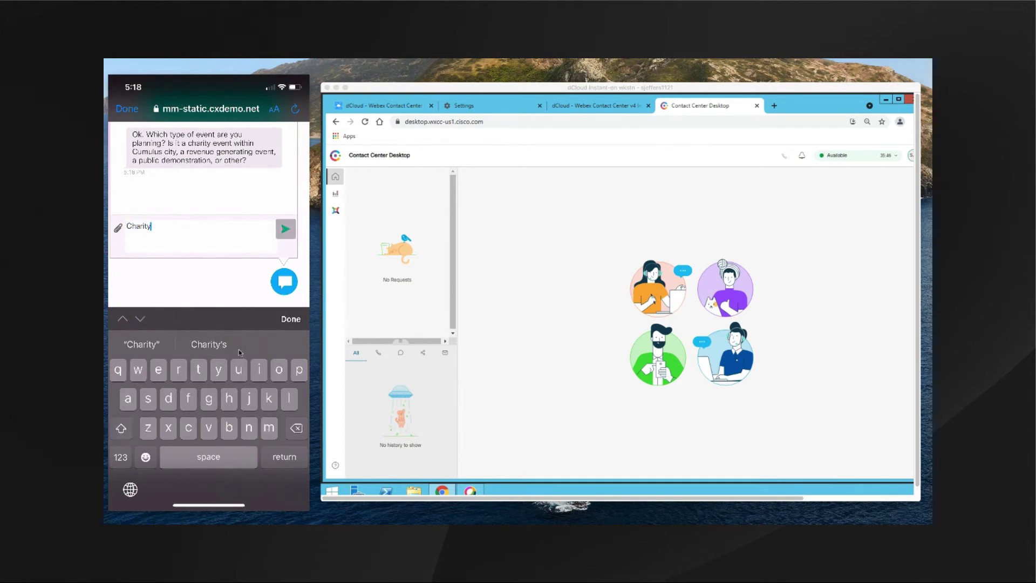
{"action": "key", "text": "Return"}
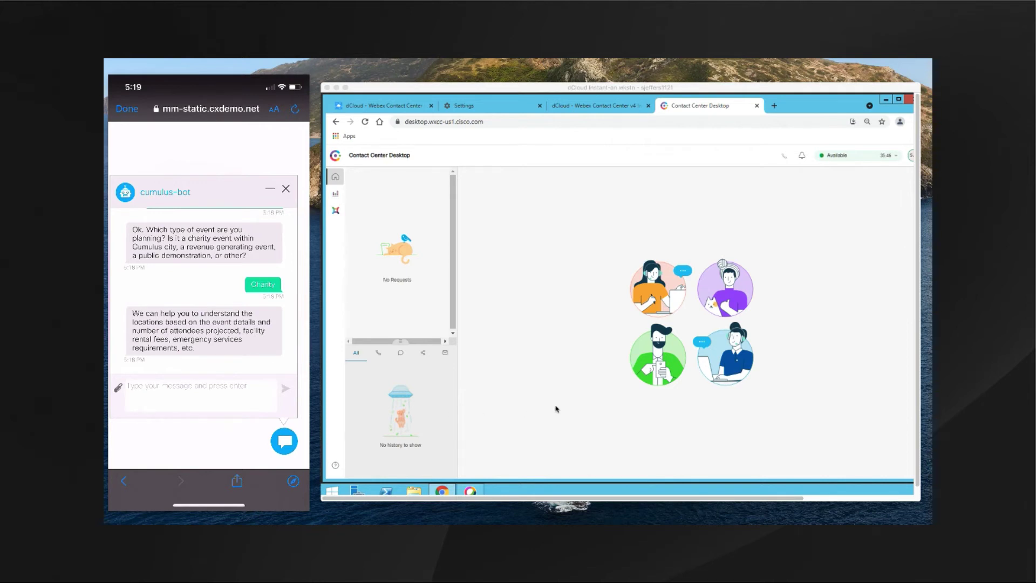
- Send 'Agent' to request a live agent and dismiss the phone keyboard
{"action": "type", "text": "Agent"}
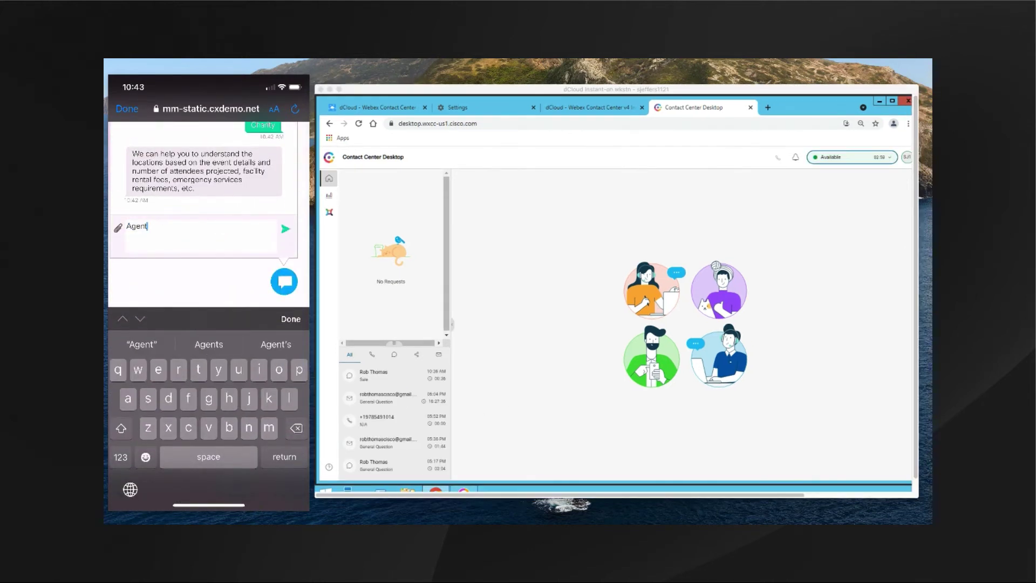
{"action": "key", "text": "Return"}
{"action": "left_click", "coordinate": [290, 319]}
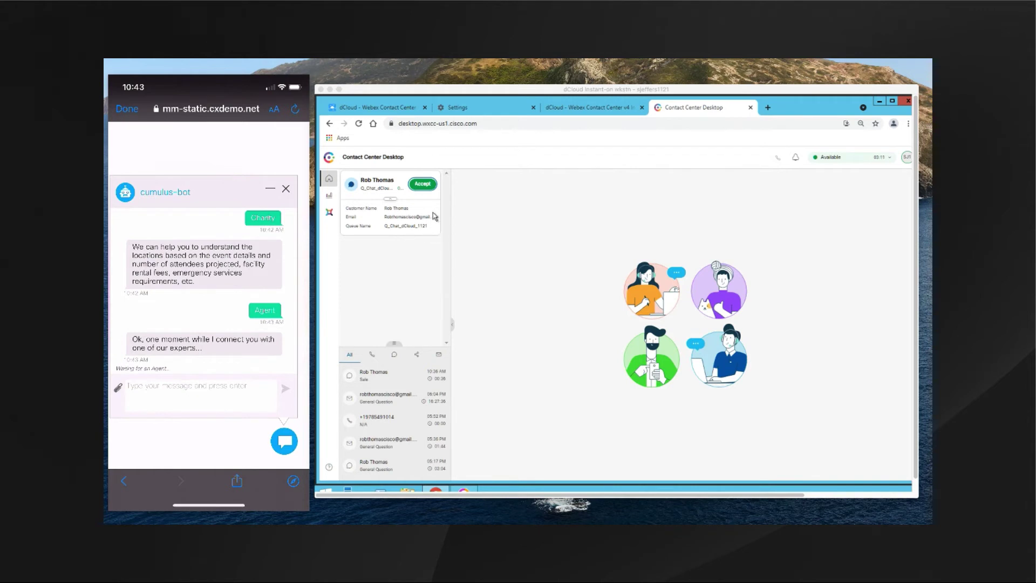
- Accept the incoming Cumulus chat request on the Agent Desktop
{"action": "left_click", "coordinate": [425, 190]}
{"action": "left_click", "coordinate": [425, 190]}
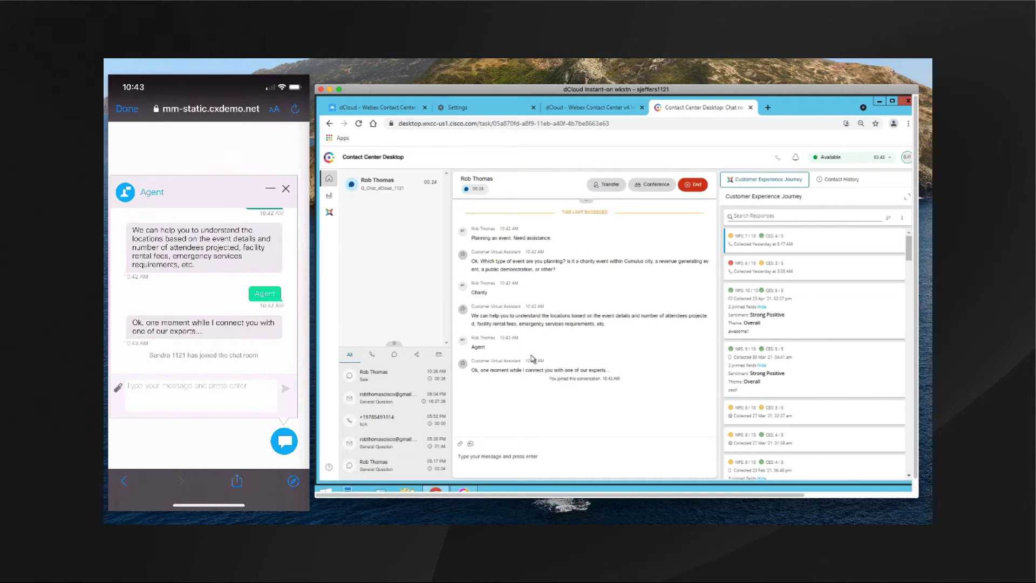
- Send the predefined Greetings welcome response and expand the customer's contact details above the chat
{"action": "left_click", "coordinate": [471, 445]}
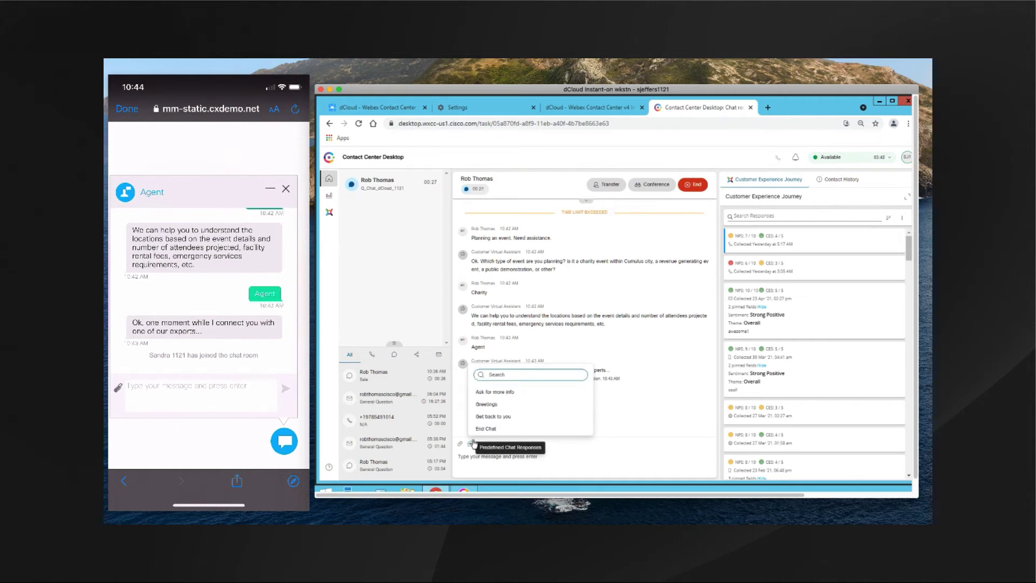
{"action": "left_click", "coordinate": [493, 406]}
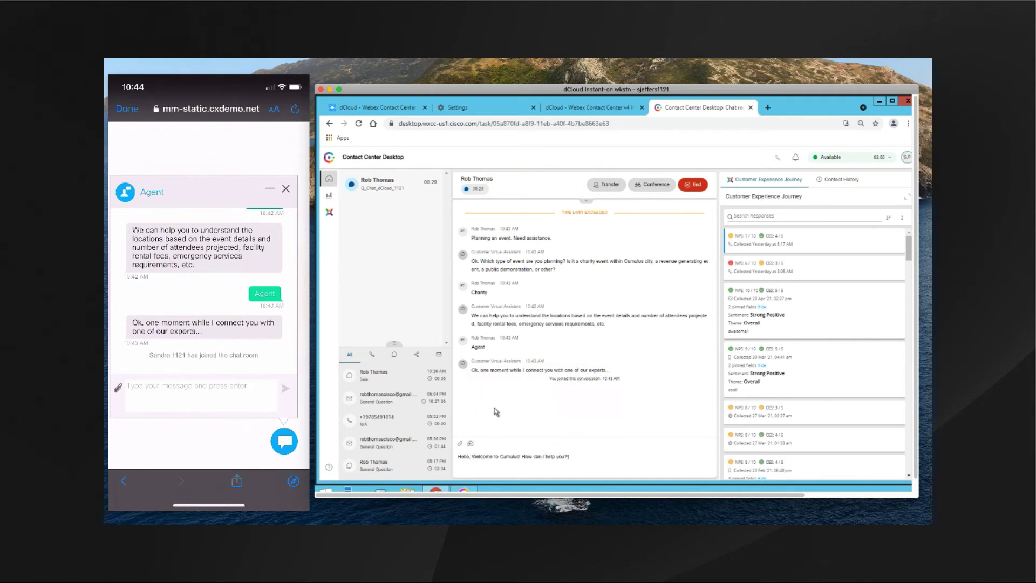
{"action": "key", "text": "Return"}
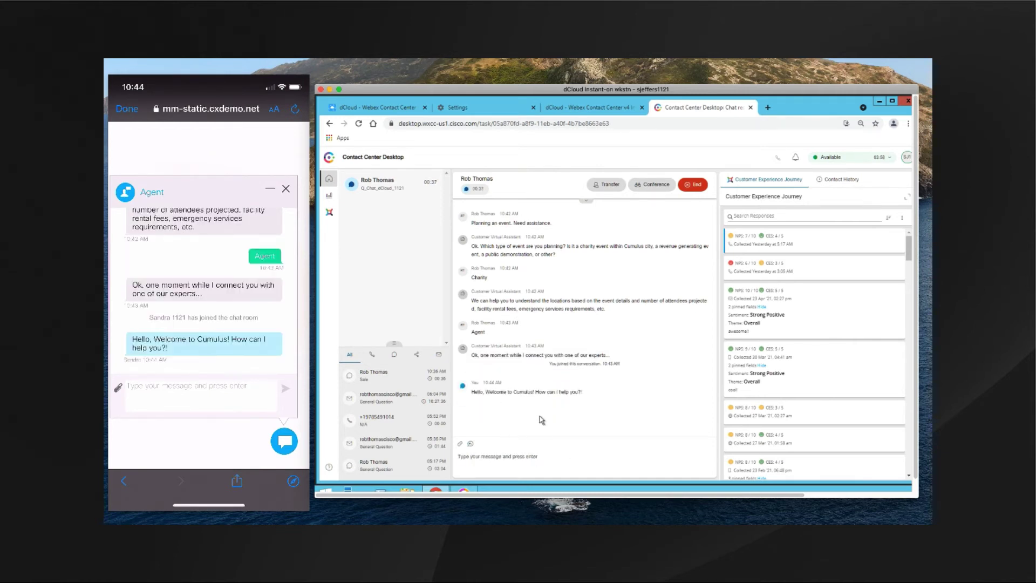
{"action": "left_click", "coordinate": [586, 201]}
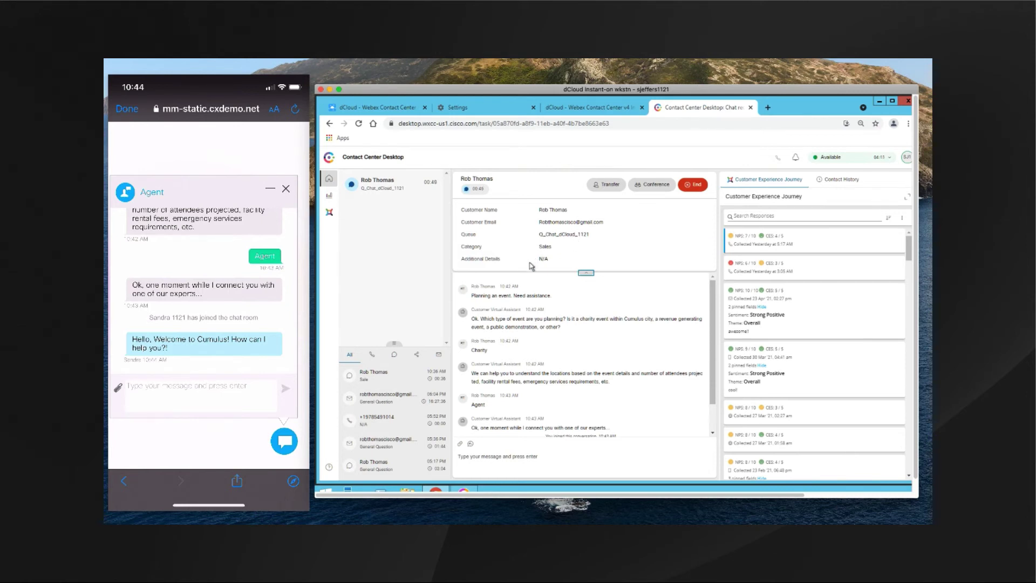
- Collapse the contact details, check Contact History, then return to the Customer Experience Journey survey responses
{"action": "left_click", "coordinate": [588, 274]}
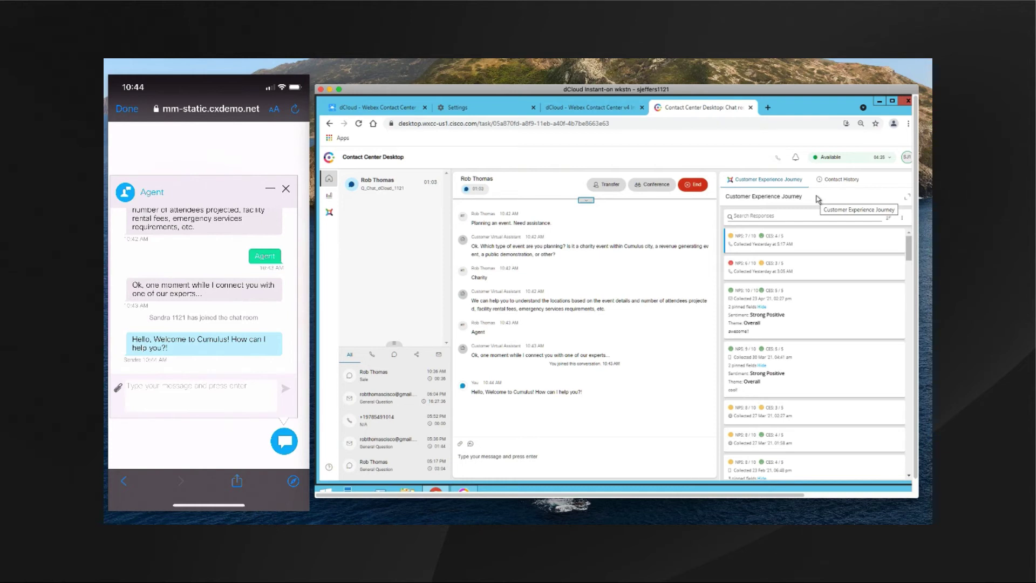
{"action": "left_click", "coordinate": [838, 180]}
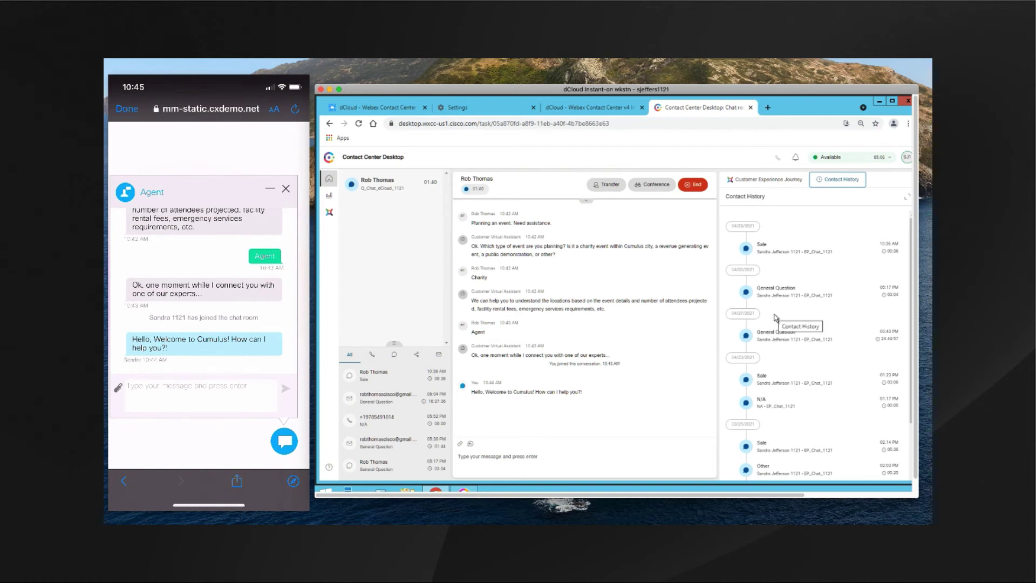
{"action": "left_click", "coordinate": [767, 181]}
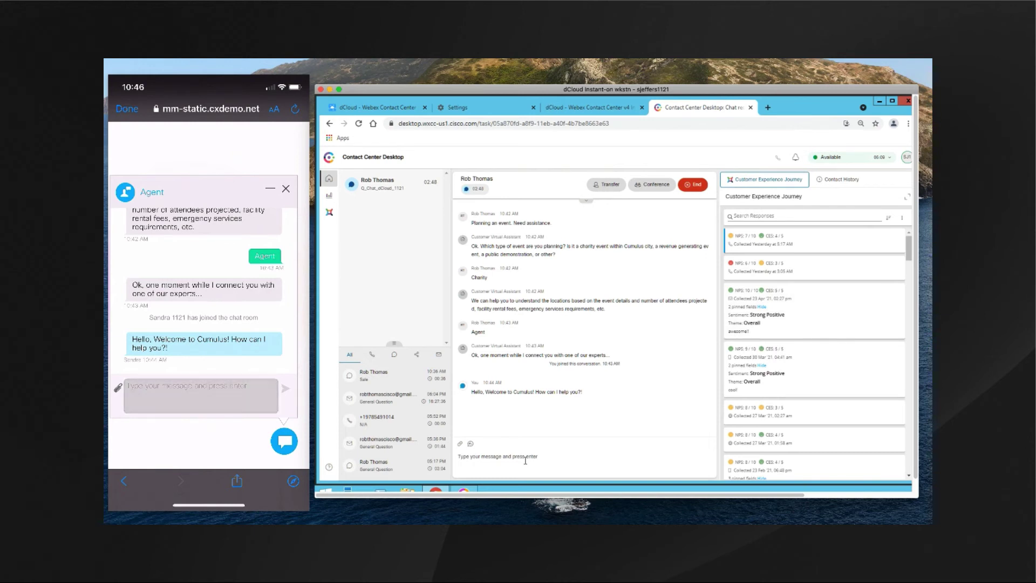
- From the customer's phone, send 'Etc etc' and 'i have the info I need for now. Thx much!'
{"action": "left_click", "coordinate": [199, 388]}
{"action": "type", "text": "Etc etc"}
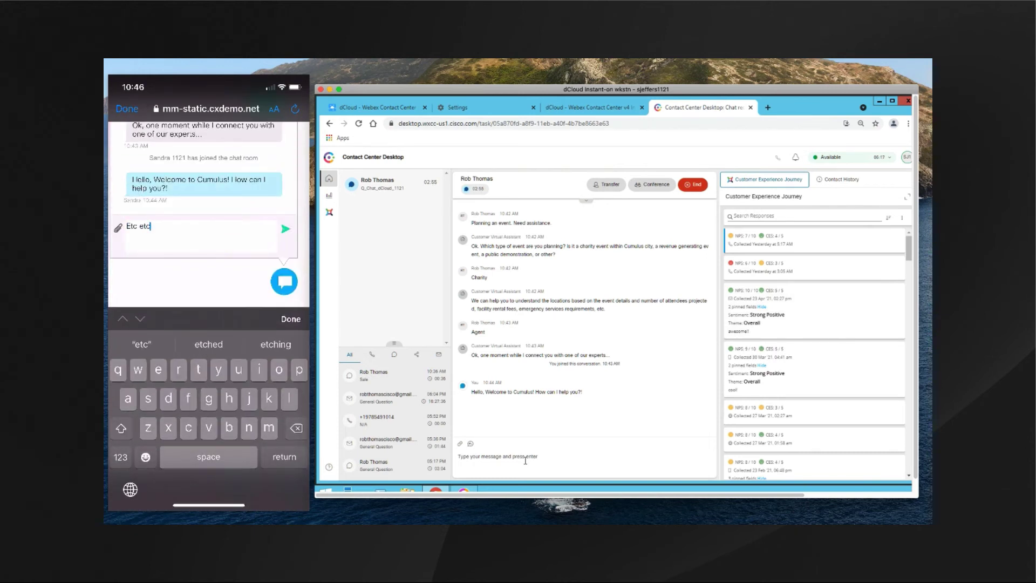
{"action": "key", "text": "Return"}
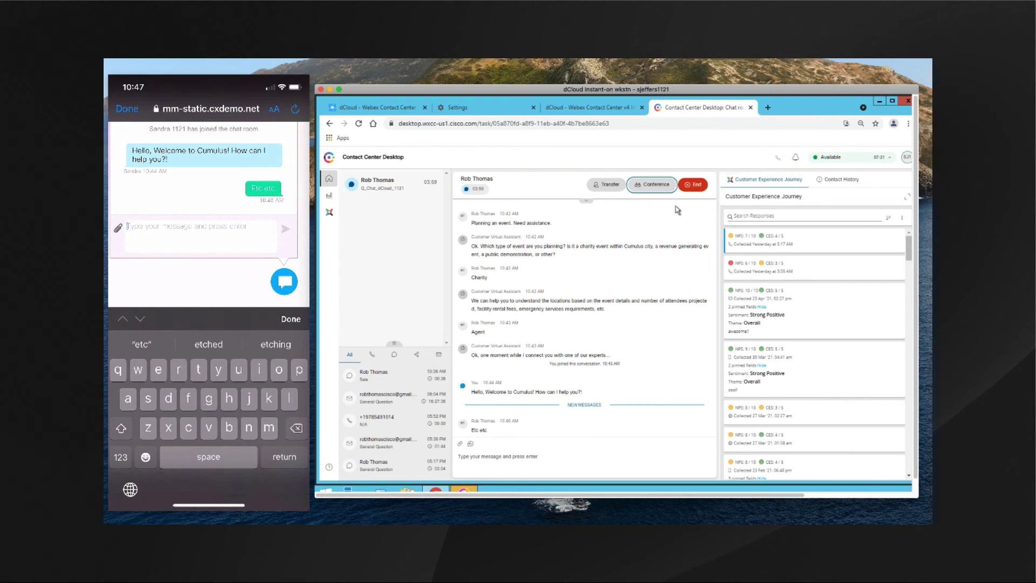
{"action": "type", "text": "i ha"}
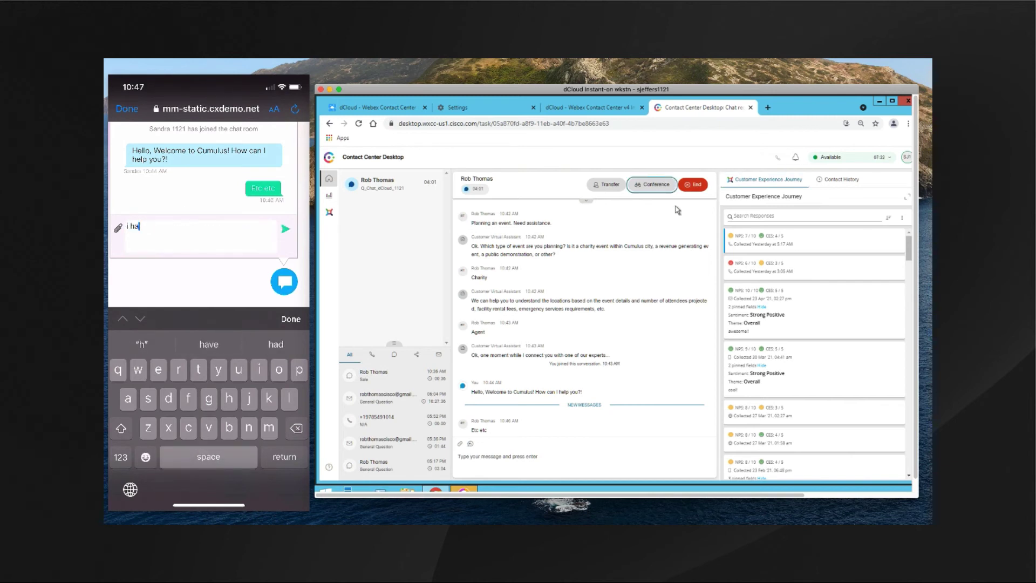
{"action": "type", "text": "ve the info I need"}
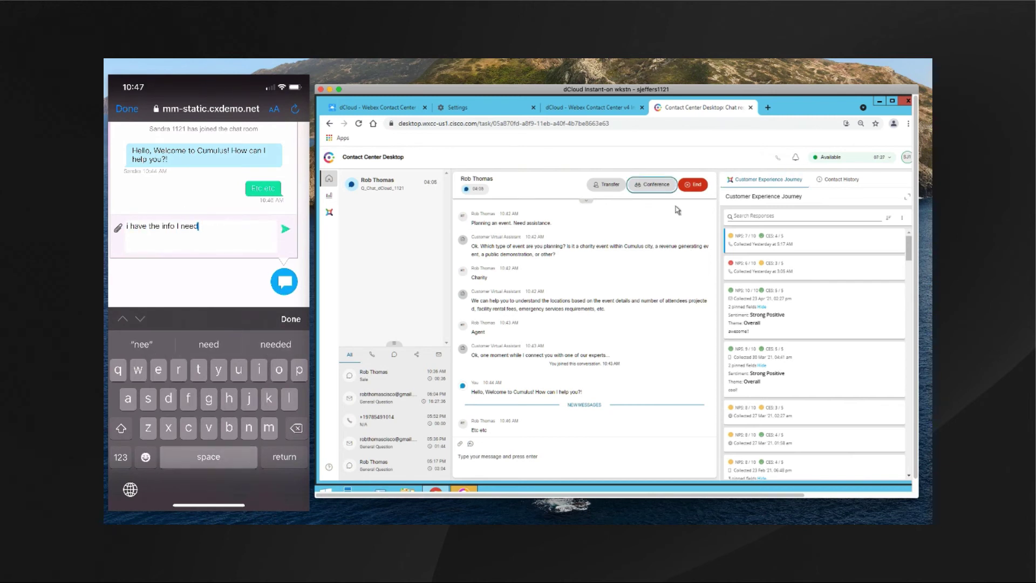
{"action": "type", "text": " for now. Thx mu"}
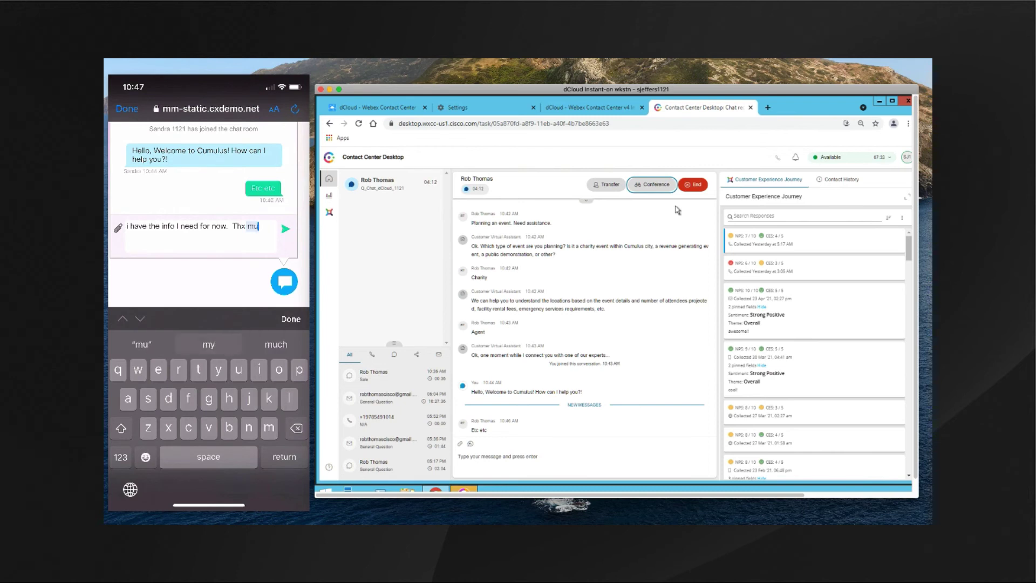
{"action": "type", "text": "ch!"}
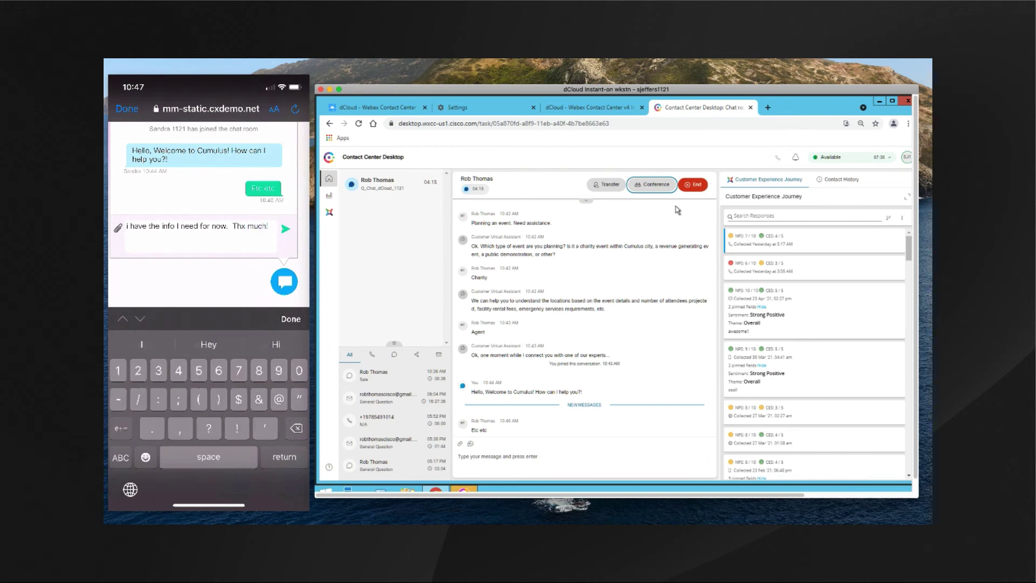
{"action": "key", "text": "Return"}
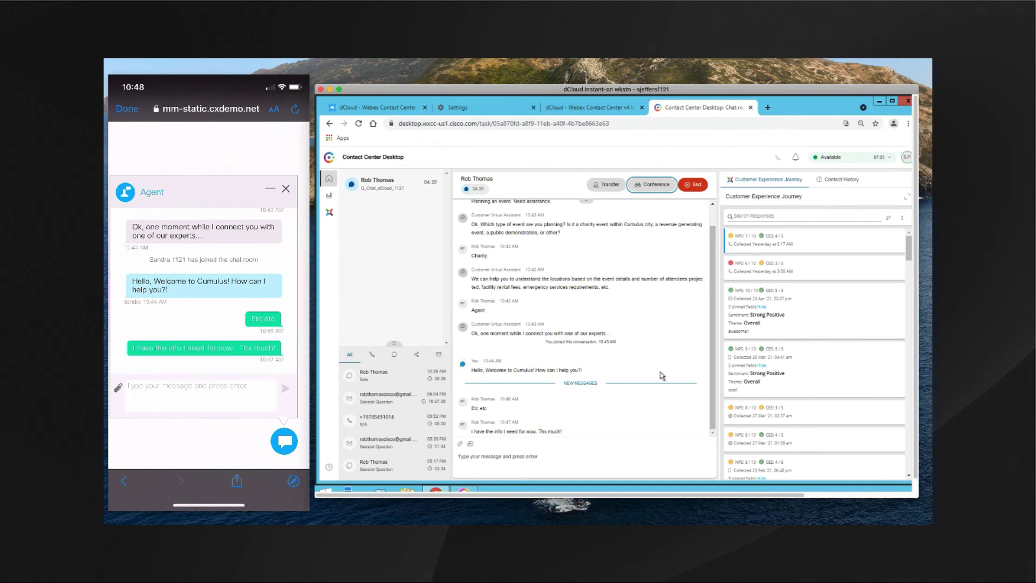
- End the chat and submit General Question as its wrap-up reason
{"action": "left_click", "coordinate": [692, 185]}
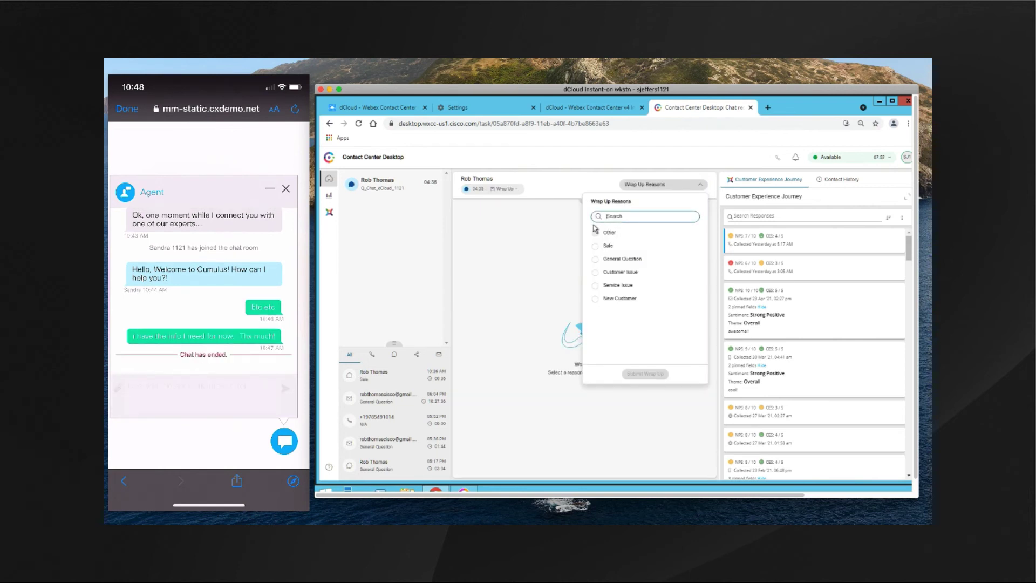
{"action": "left_click", "coordinate": [597, 262]}
{"action": "left_click", "coordinate": [654, 375]}
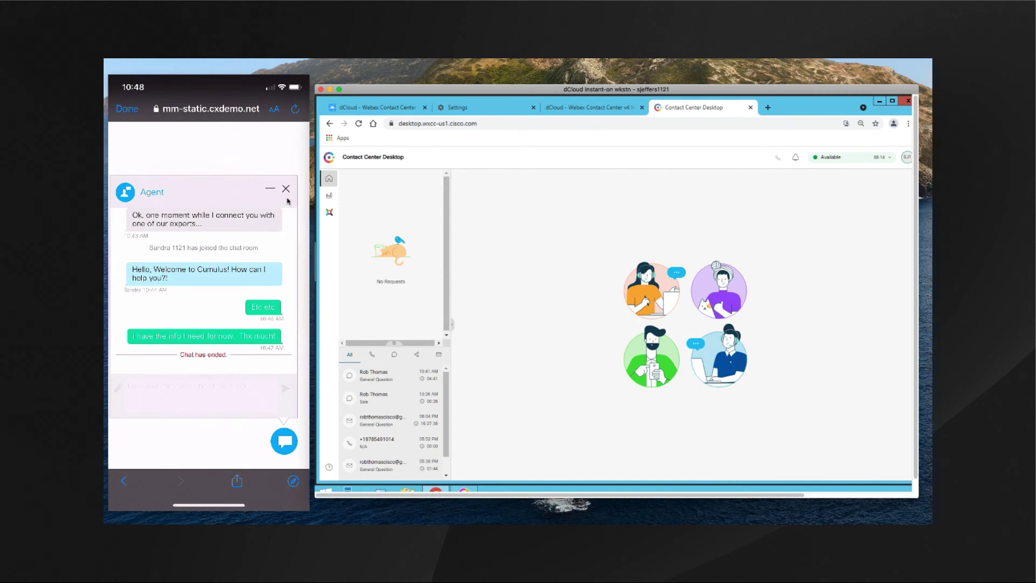
- On the phone, close the chat, rate it five stars and comment 'Great assistance!! Thx!!'
{"action": "left_click", "coordinate": [286, 189]}
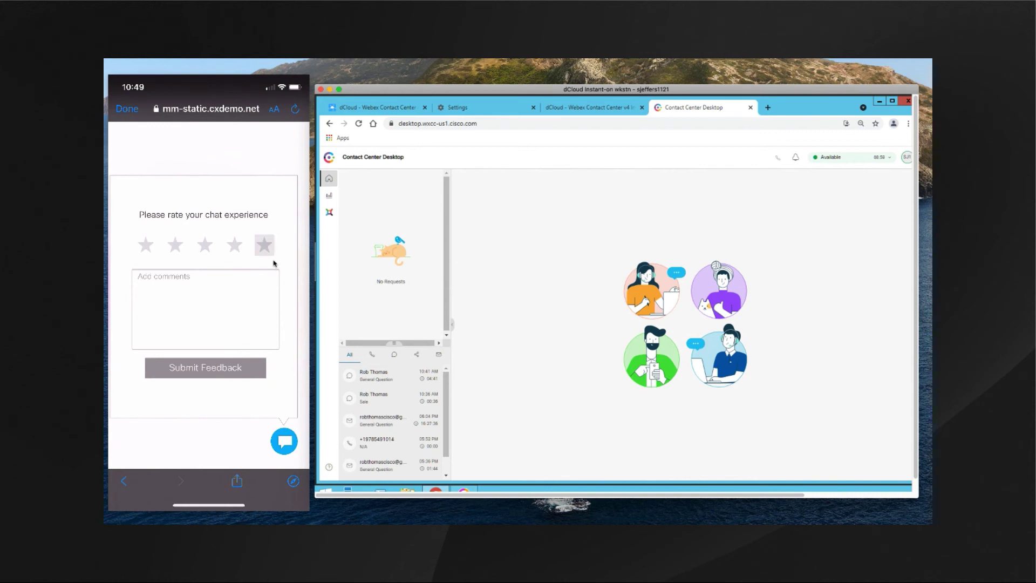
{"action": "left_click", "coordinate": [264, 246]}
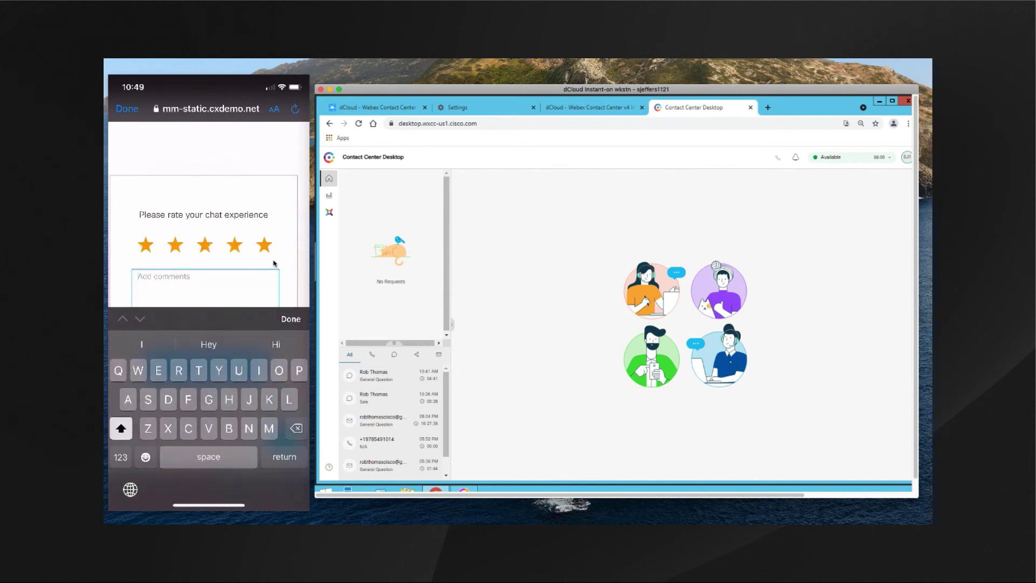
{"action": "type", "text": "G"}
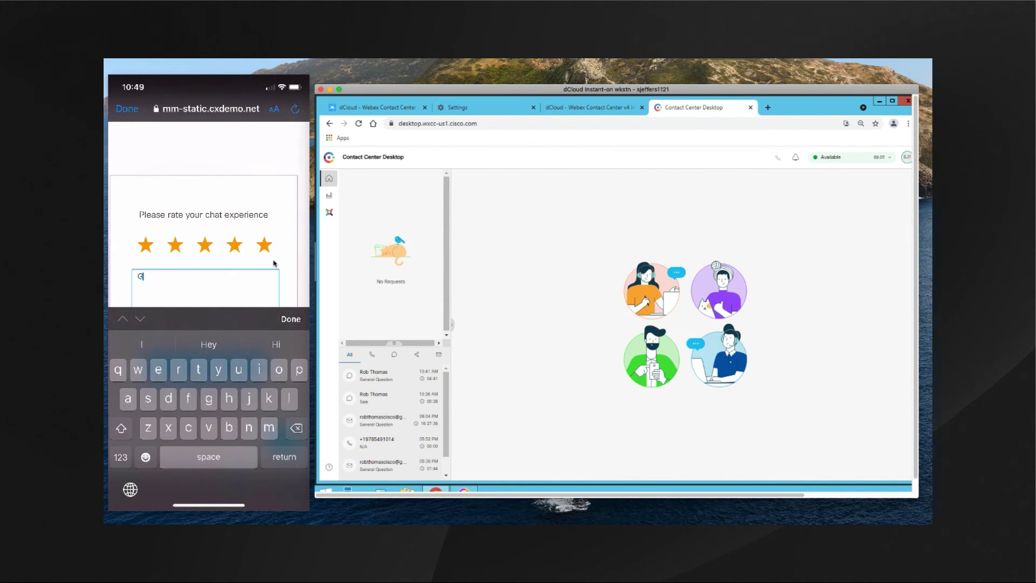
{"action": "type", "text": "reat assistance!! Thx!!"}
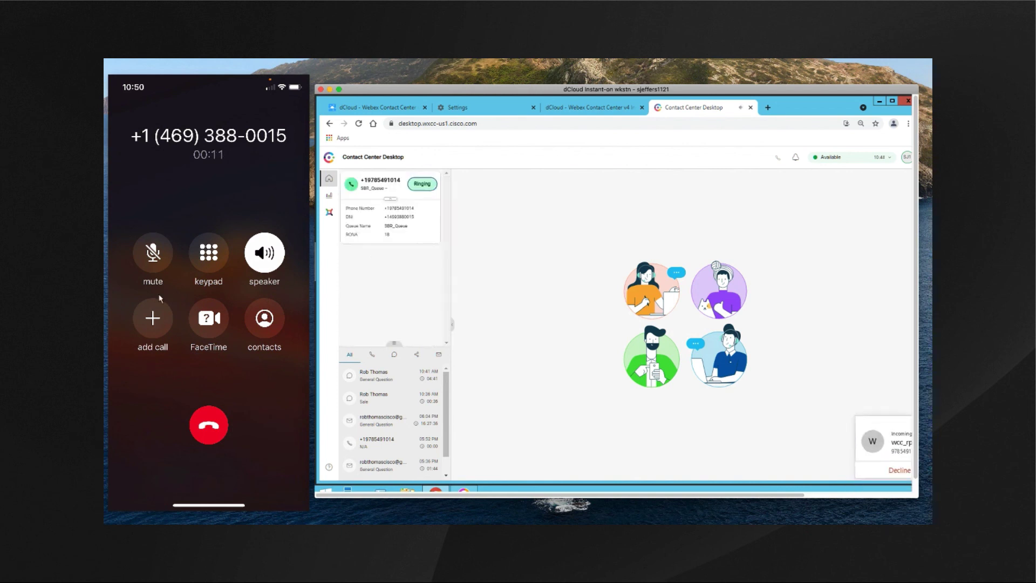
- Answer the incoming voice call and view the caller's Contact History
{"action": "left_click_drag", "start_coordinate": [731, 498], "coordinate": [809, 492]}
{"action": "left_click", "coordinate": [872, 473]}
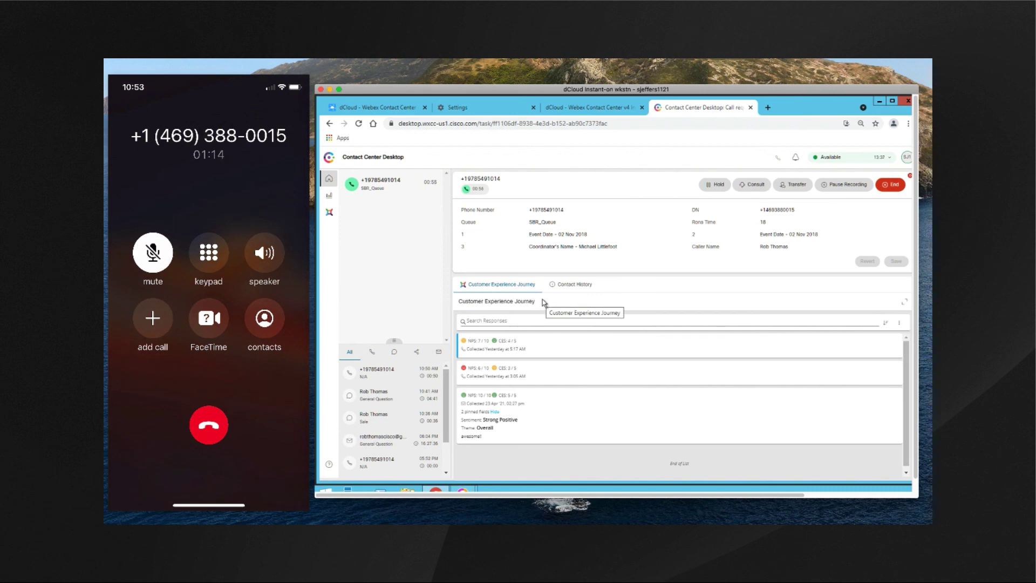
{"action": "left_click", "coordinate": [575, 287]}
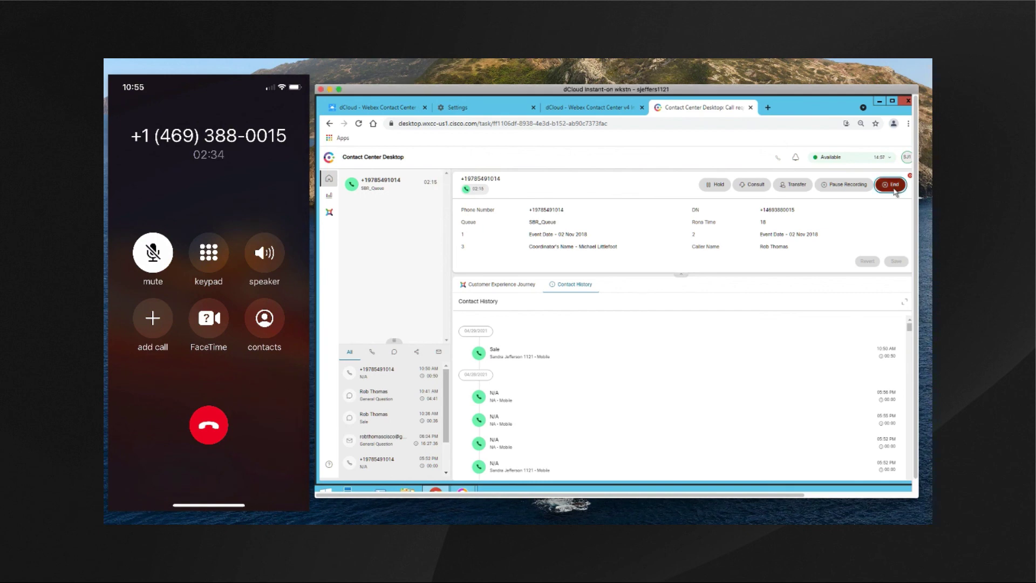
- End the voice call and choose General Question as its wrap-up reason
{"action": "left_click", "coordinate": [891, 185]}
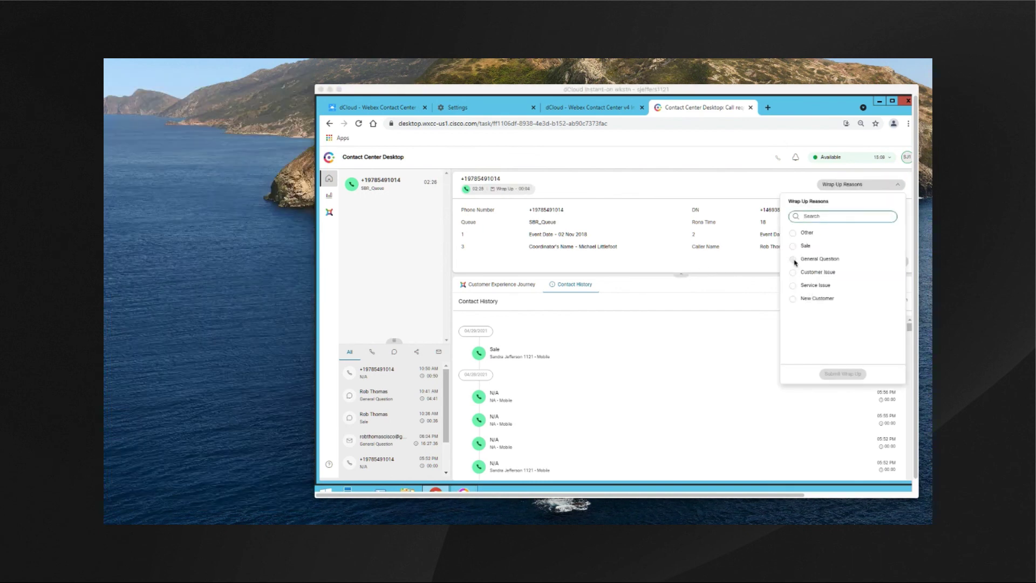
{"action": "left_click", "coordinate": [793, 260]}
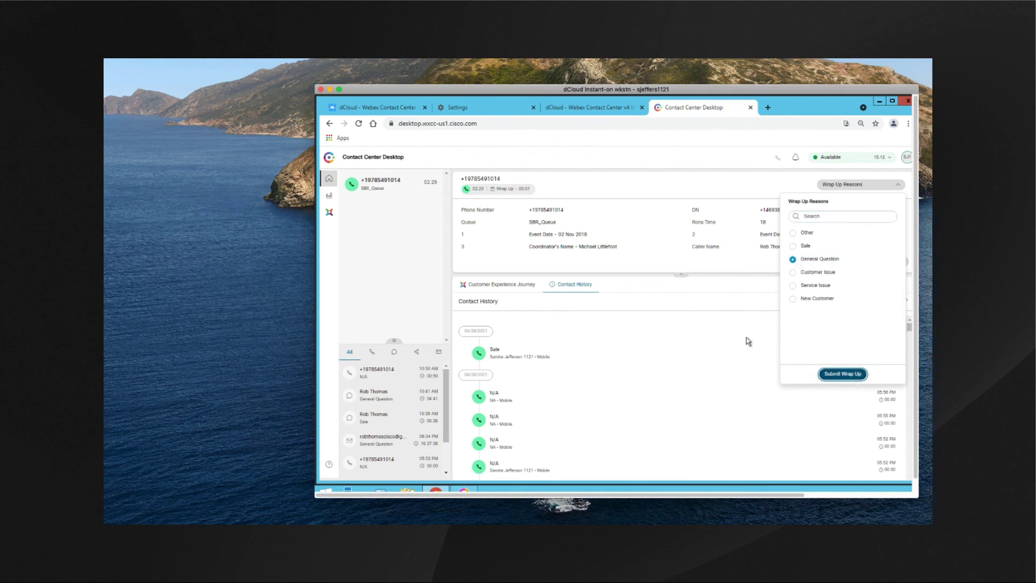